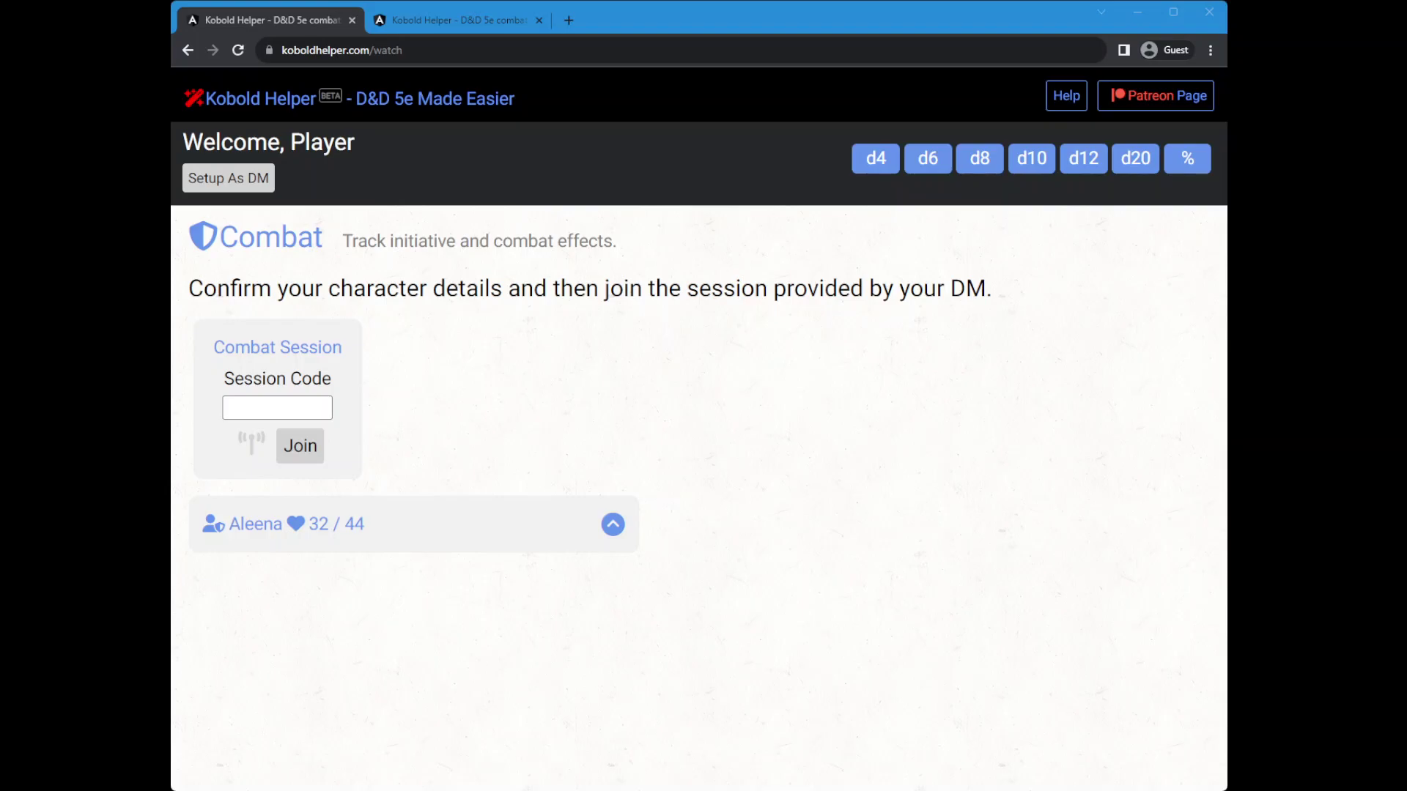
Switch from the player watch page to the DM's combat round view with Setup As DM
click(328, 230)
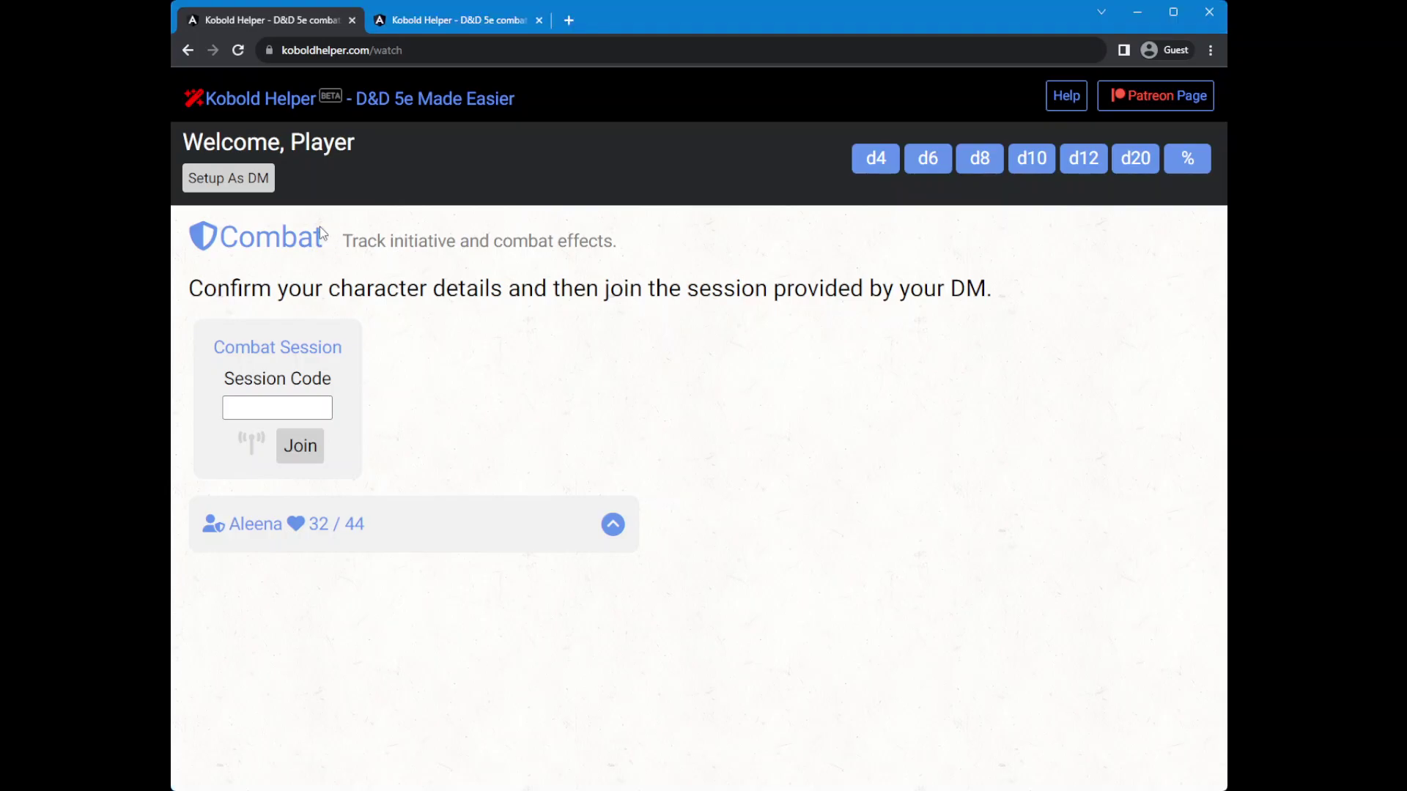
click(222, 183)
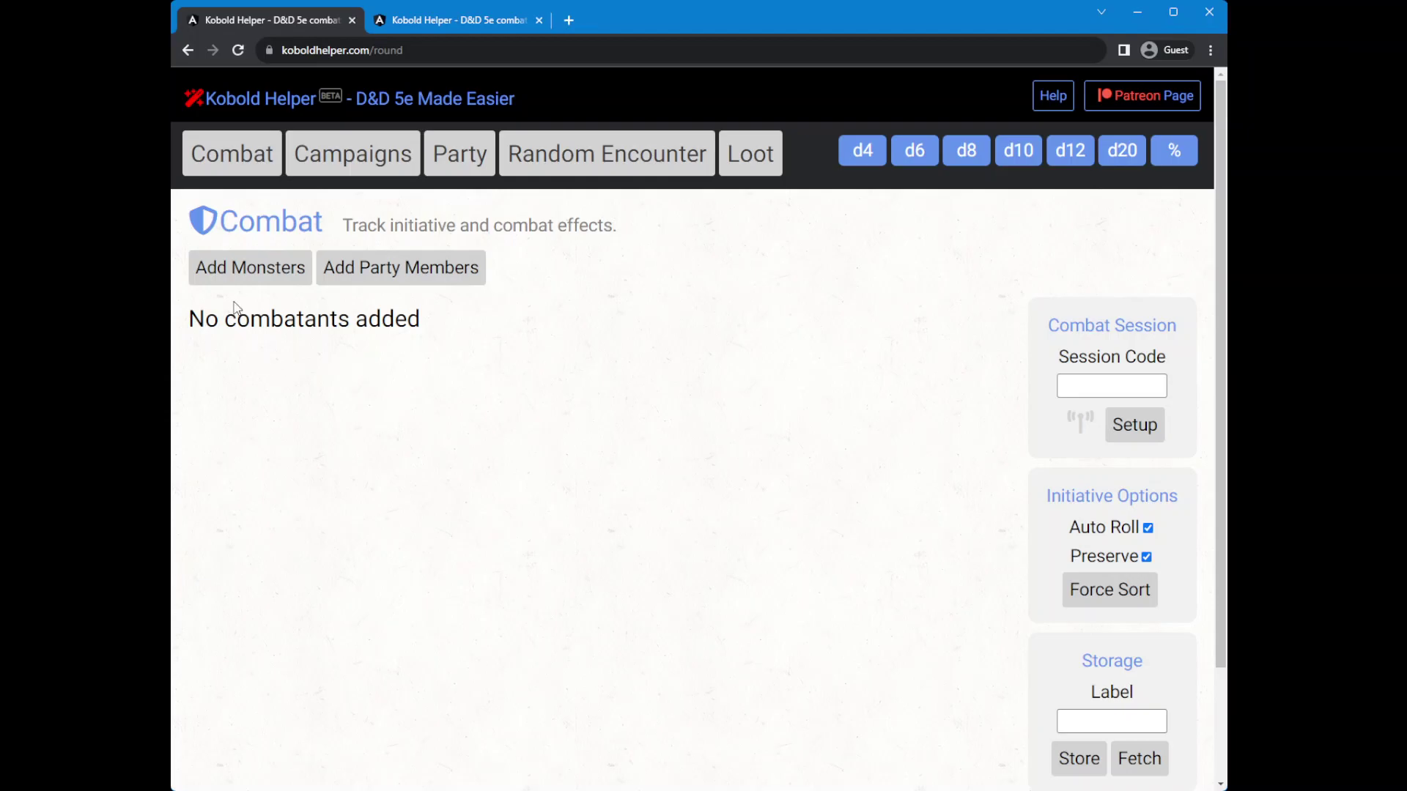
Filter the monster list by 'orc' and add Orc 1, Orc 2 and Orc 3 to the combat
click(244, 271)
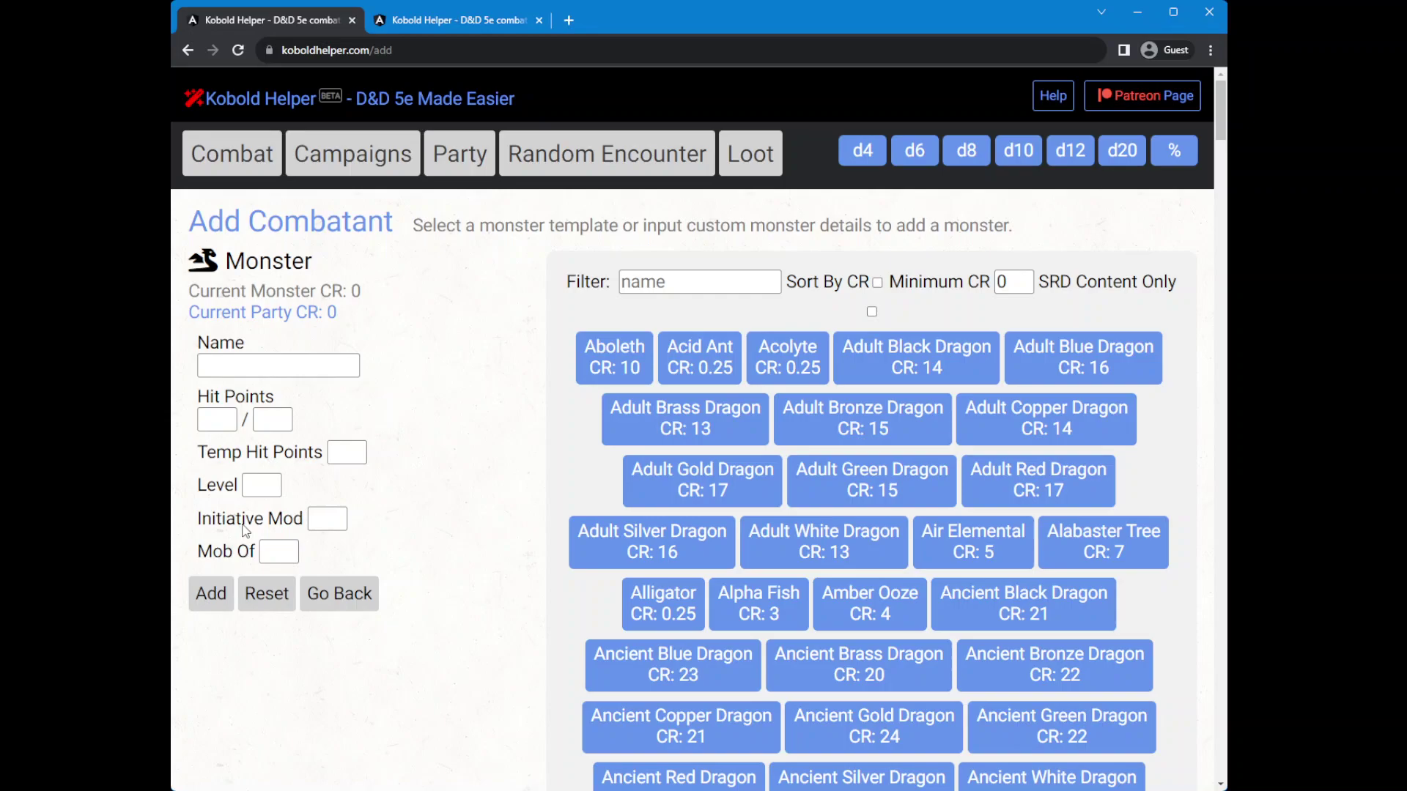
click(687, 283)
text(orc)
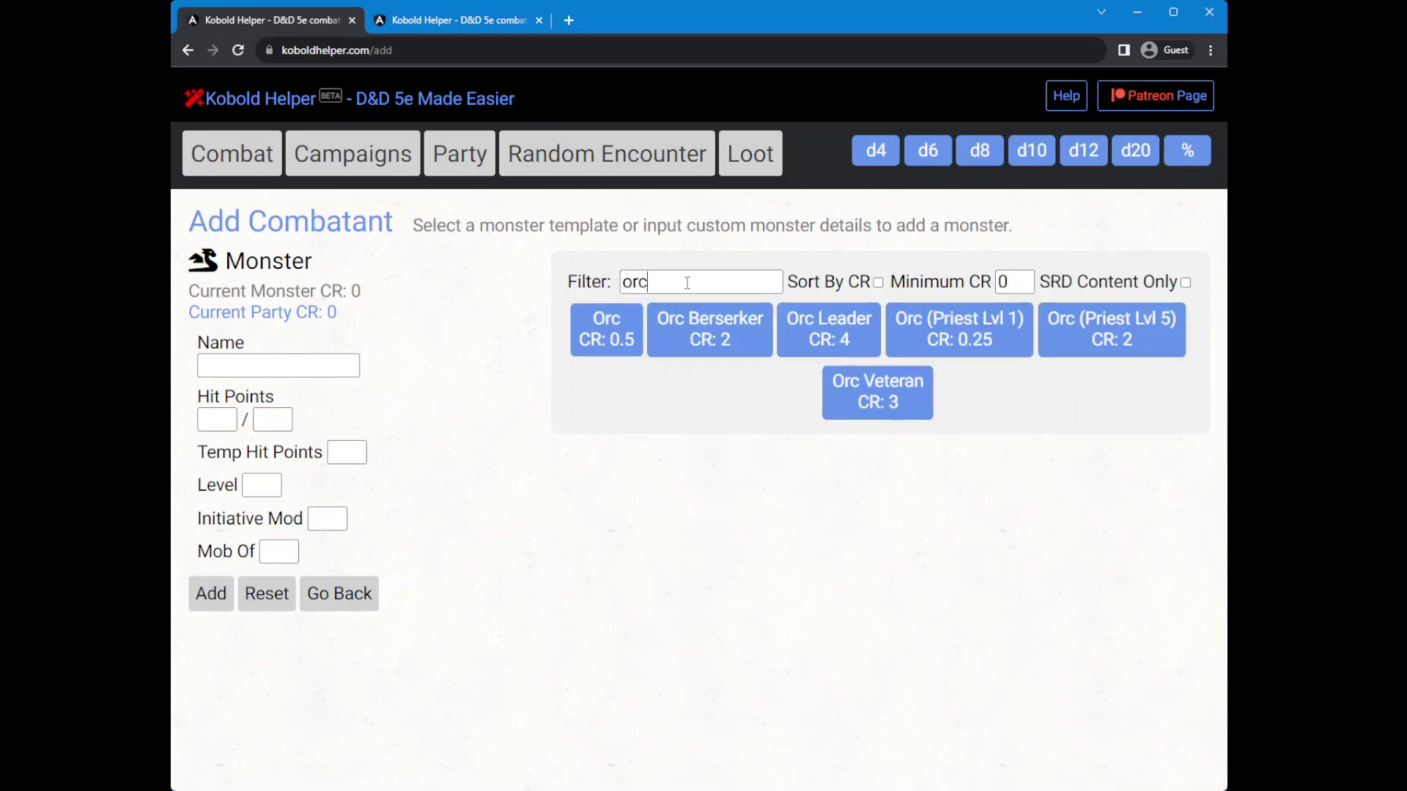
click(618, 342)
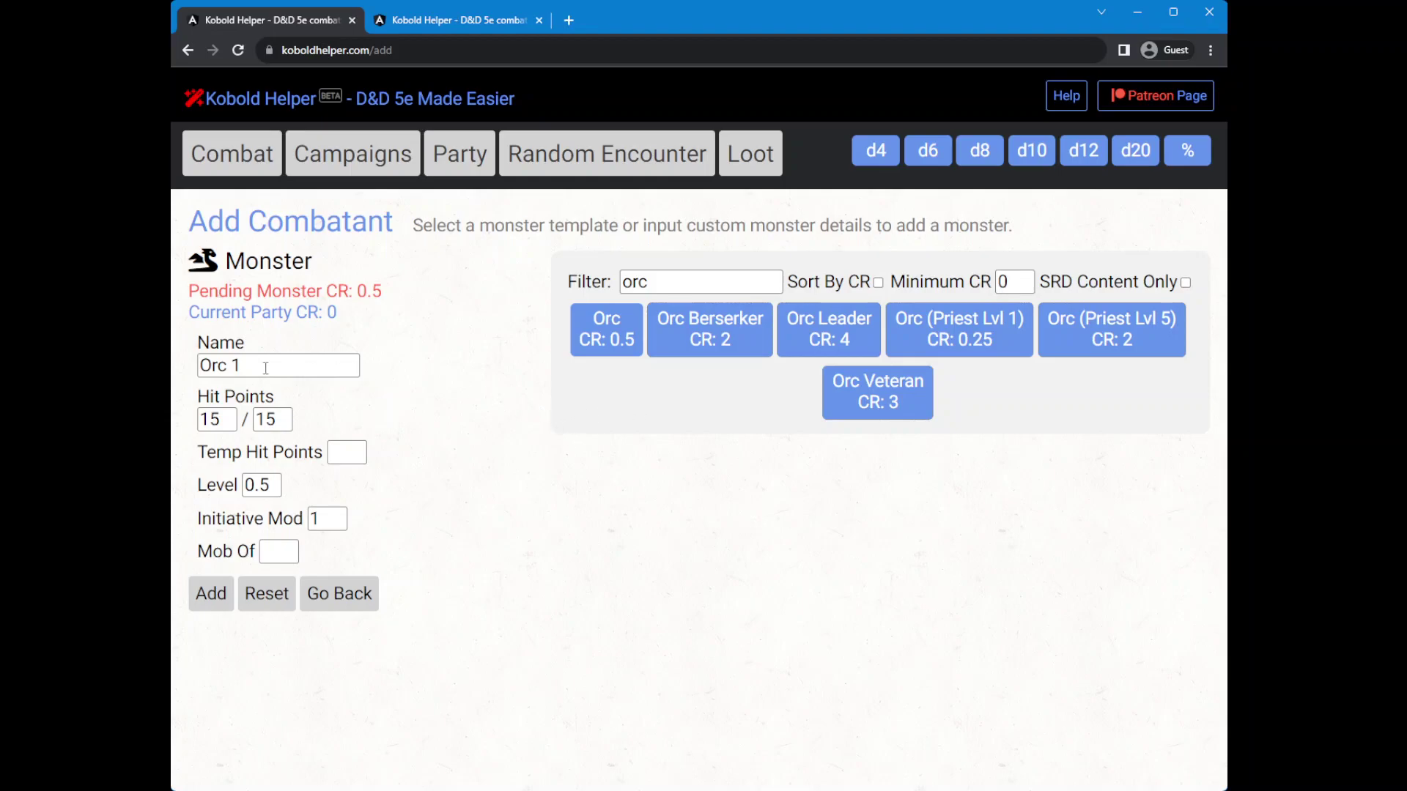
click(214, 594)
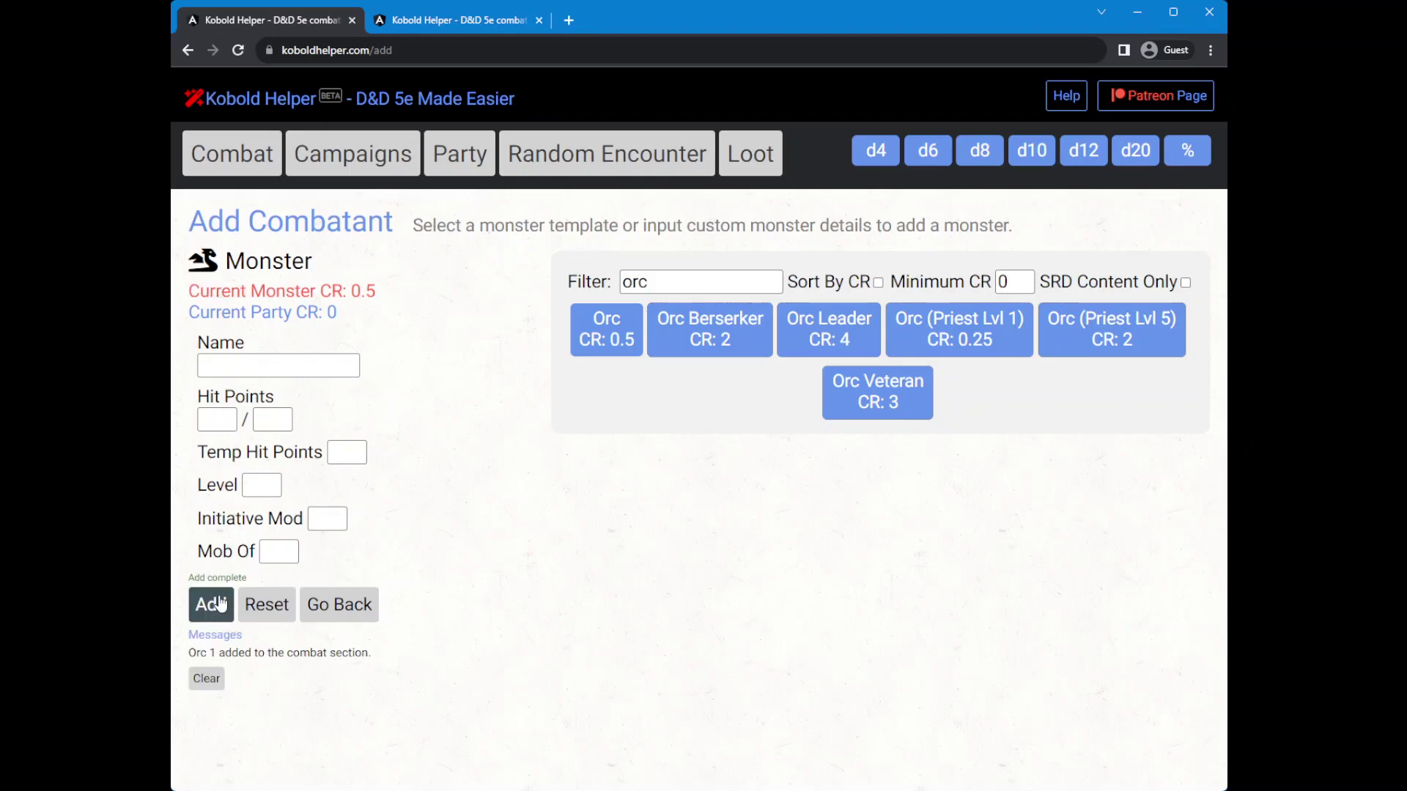
click(595, 331)
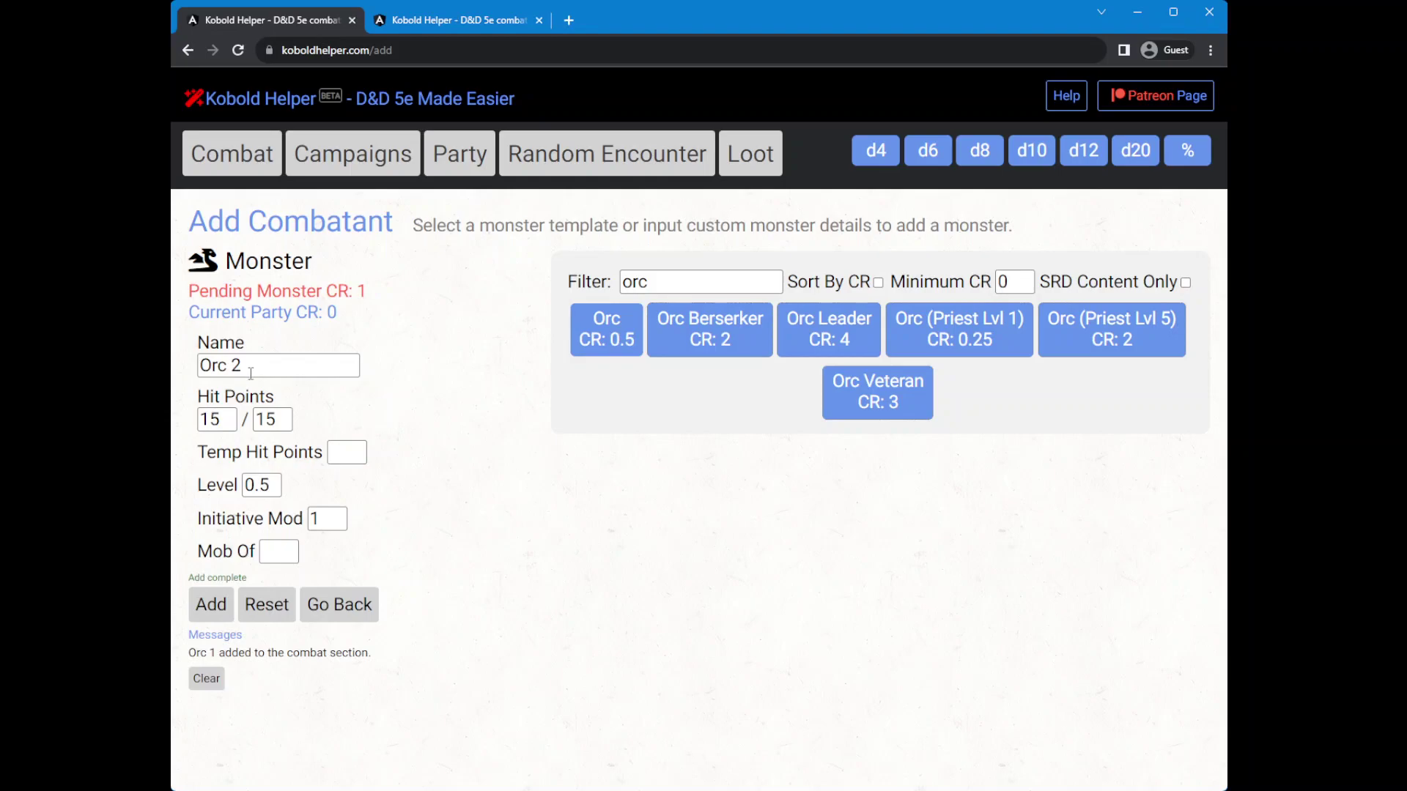
click(211, 605)
click(592, 341)
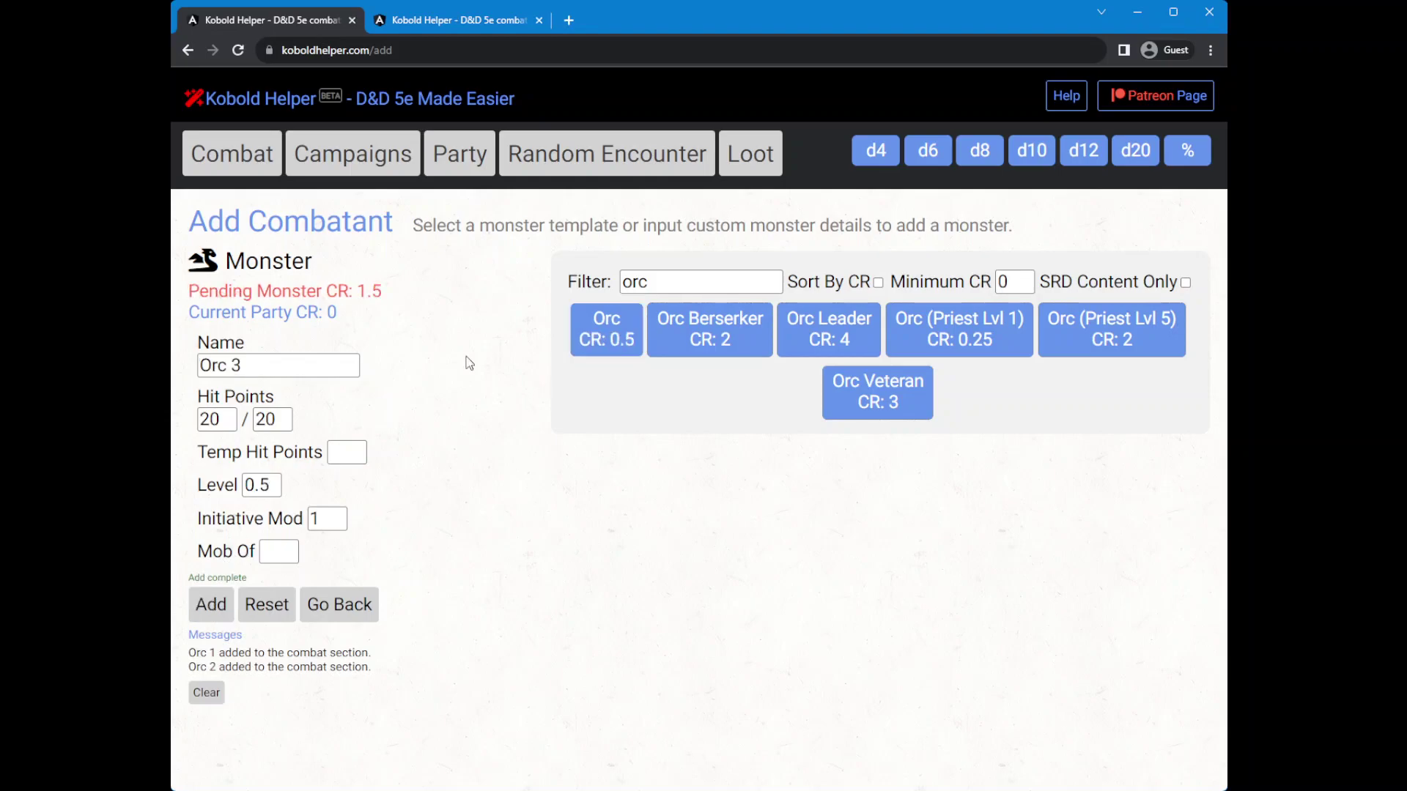
click(213, 603)
Filter by 'trol' and add Troll 1 with 78 hit points
drag(691, 279, 625, 281)
text(trol)
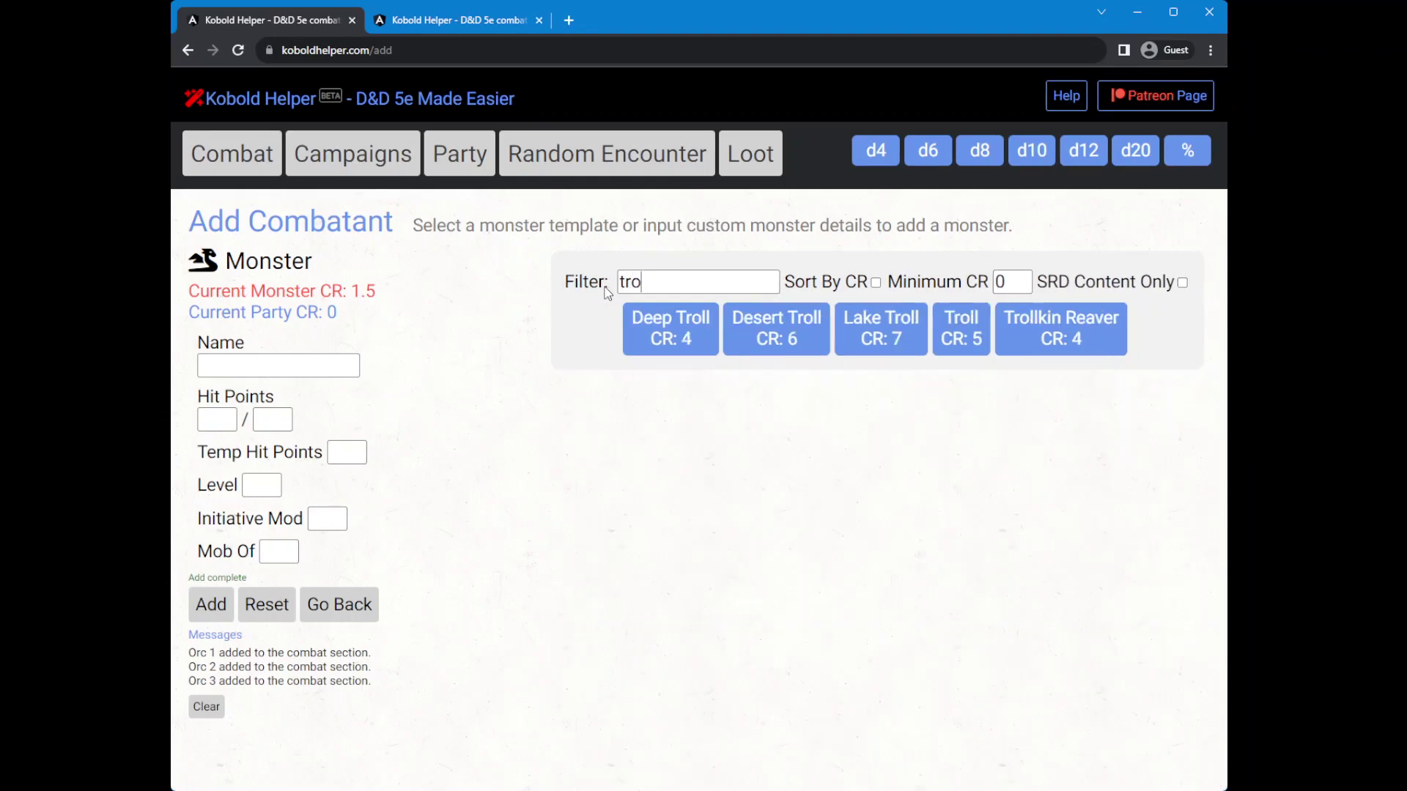
click(963, 338)
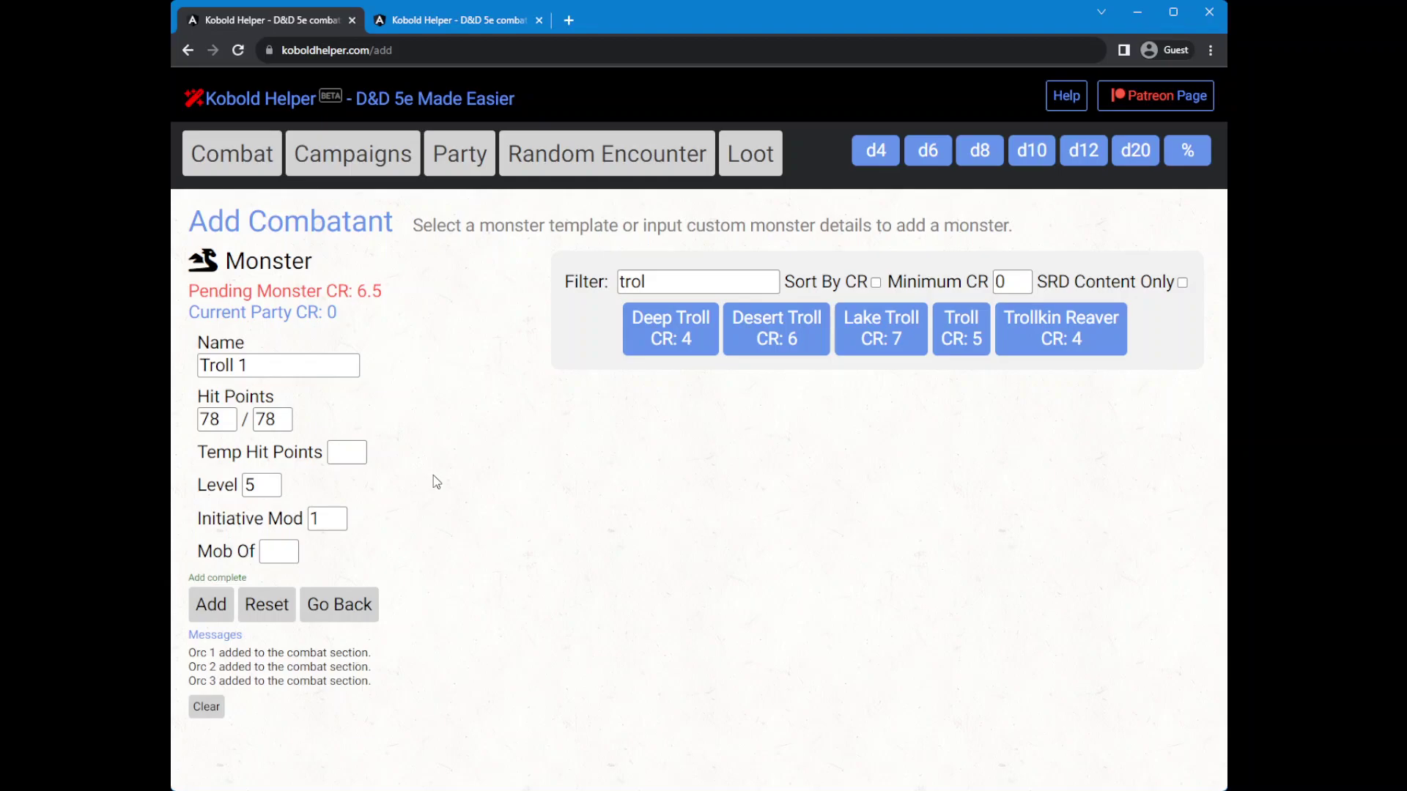
click(211, 604)
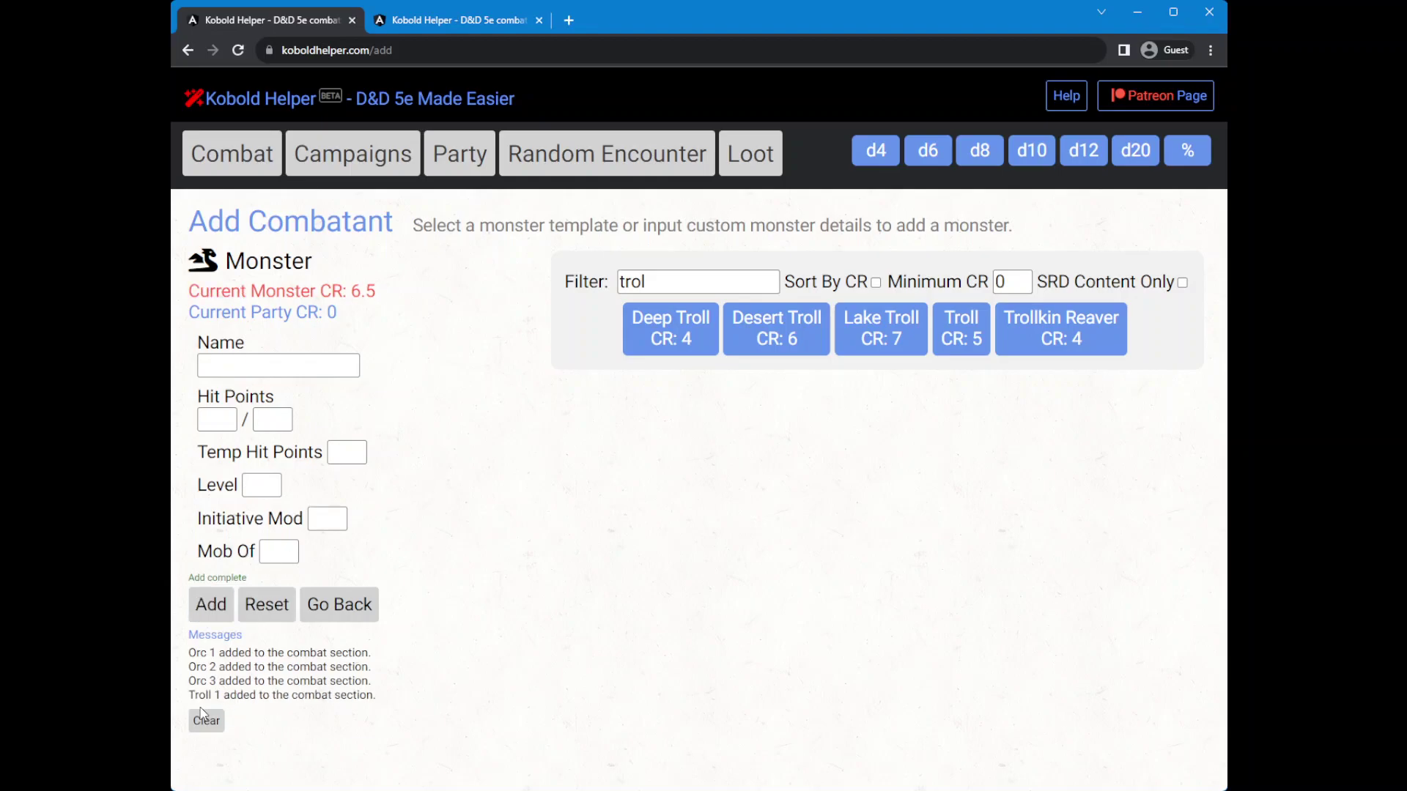
Return to the Combat tracker and review the three orcs and Troll 1 in Round 1
click(219, 159)
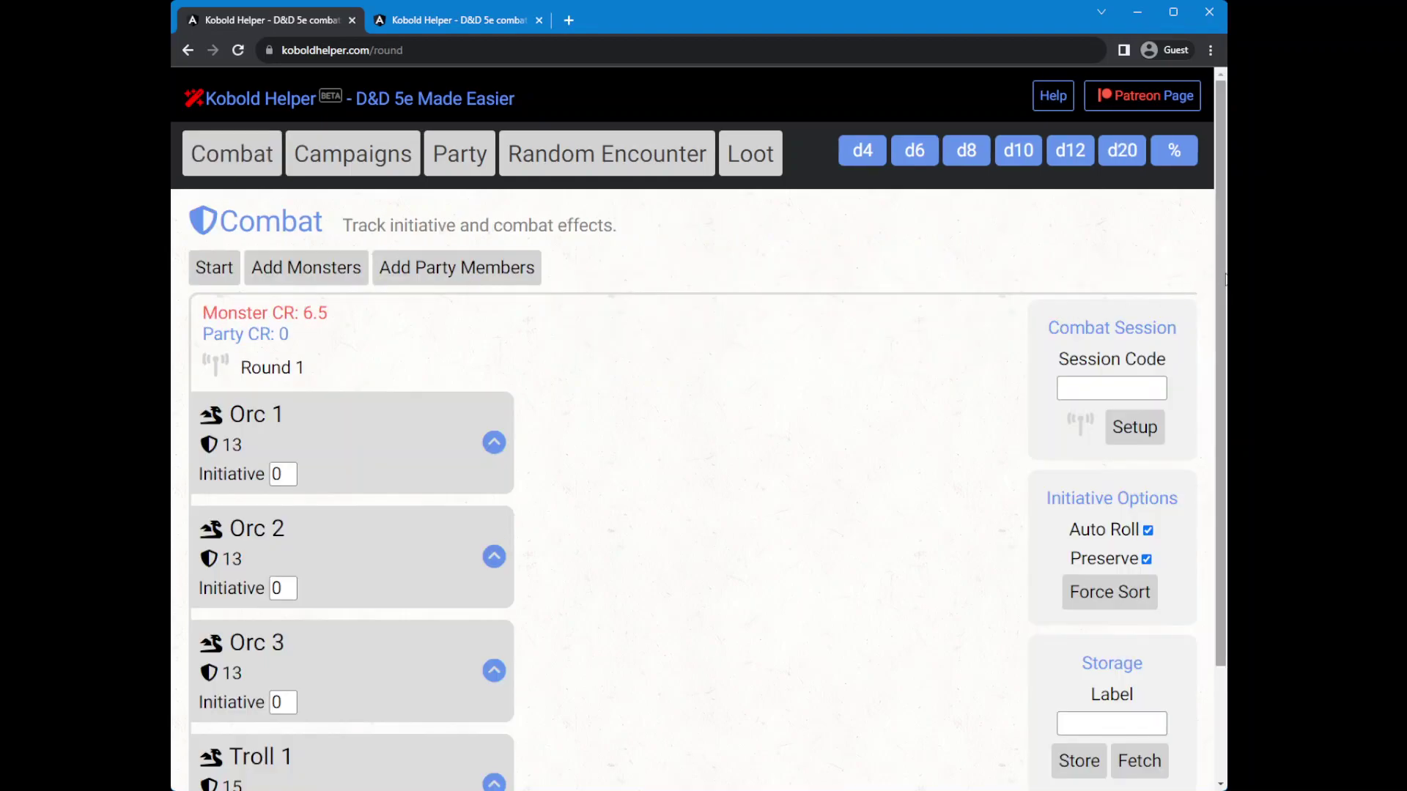
scroll(1225, 279, down, 2)
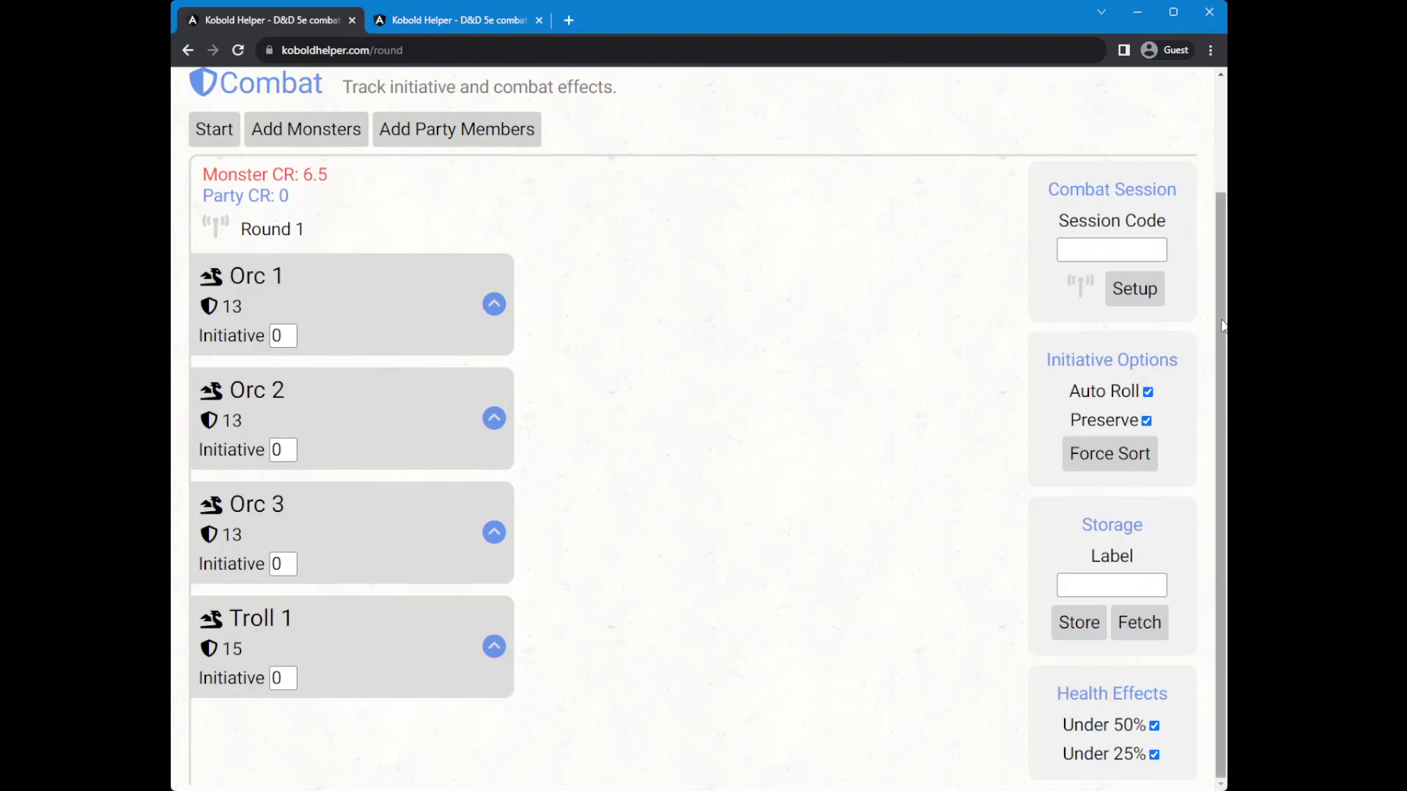
scroll(1040, 257, up, 2)
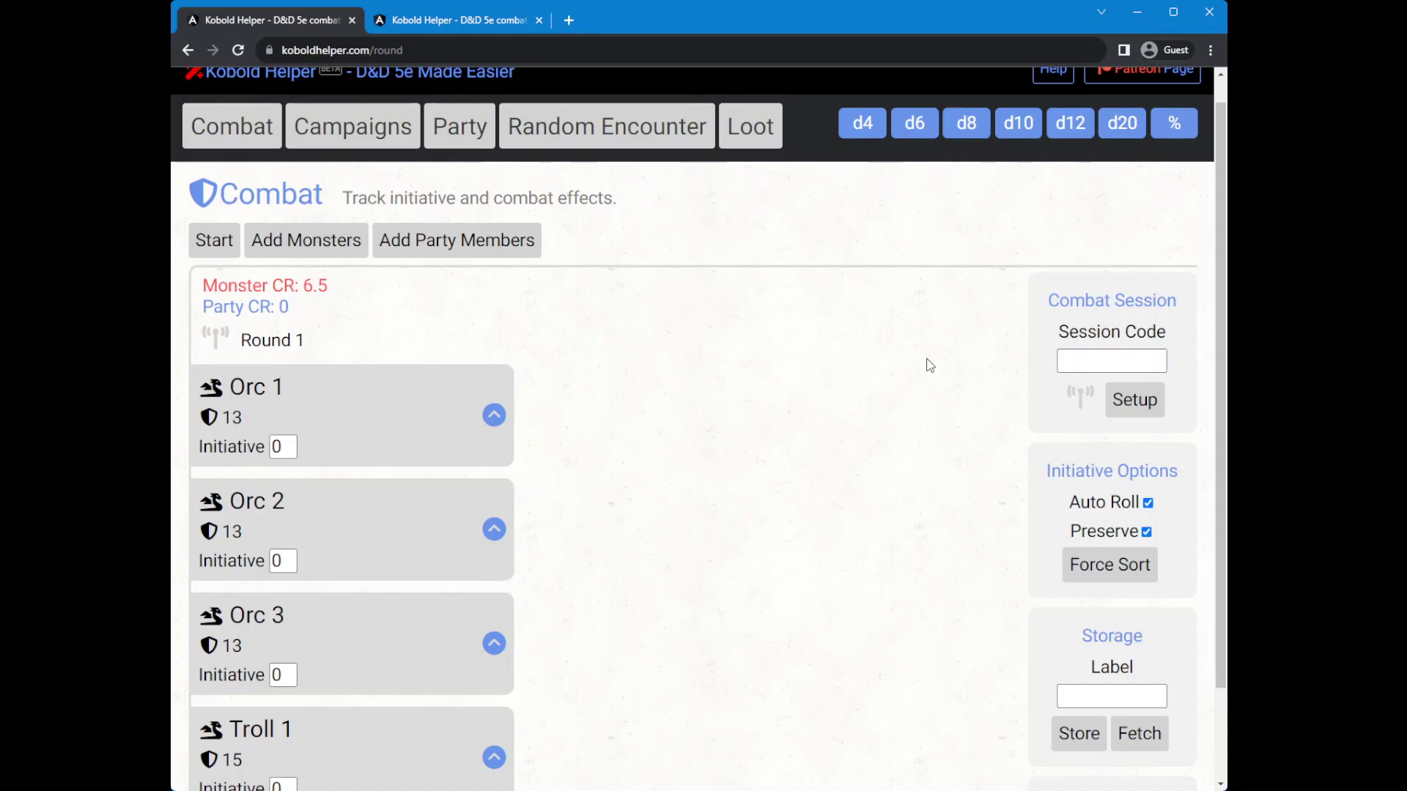
Start a shared combat session under the session code 'zombie14'
text(zo)
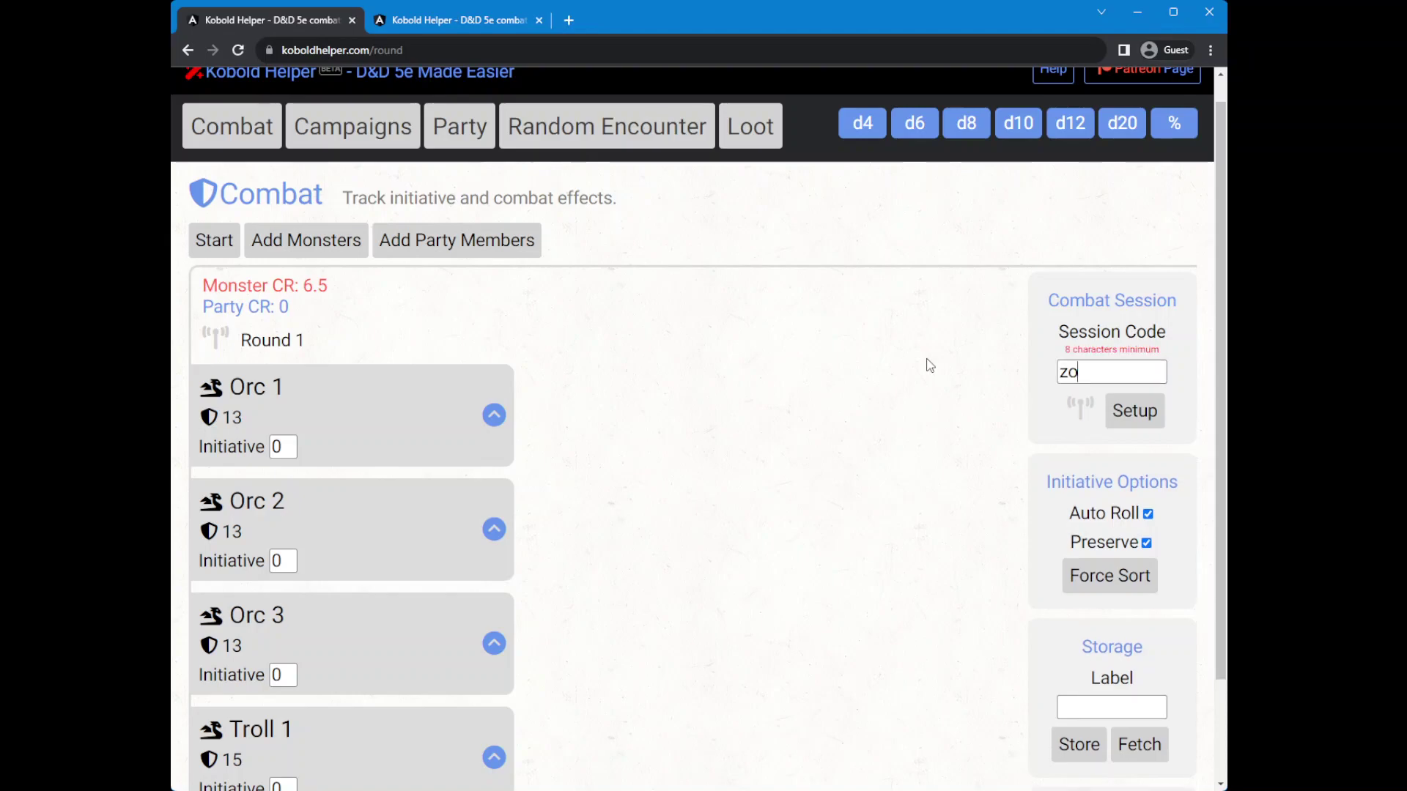
text(mbie1)
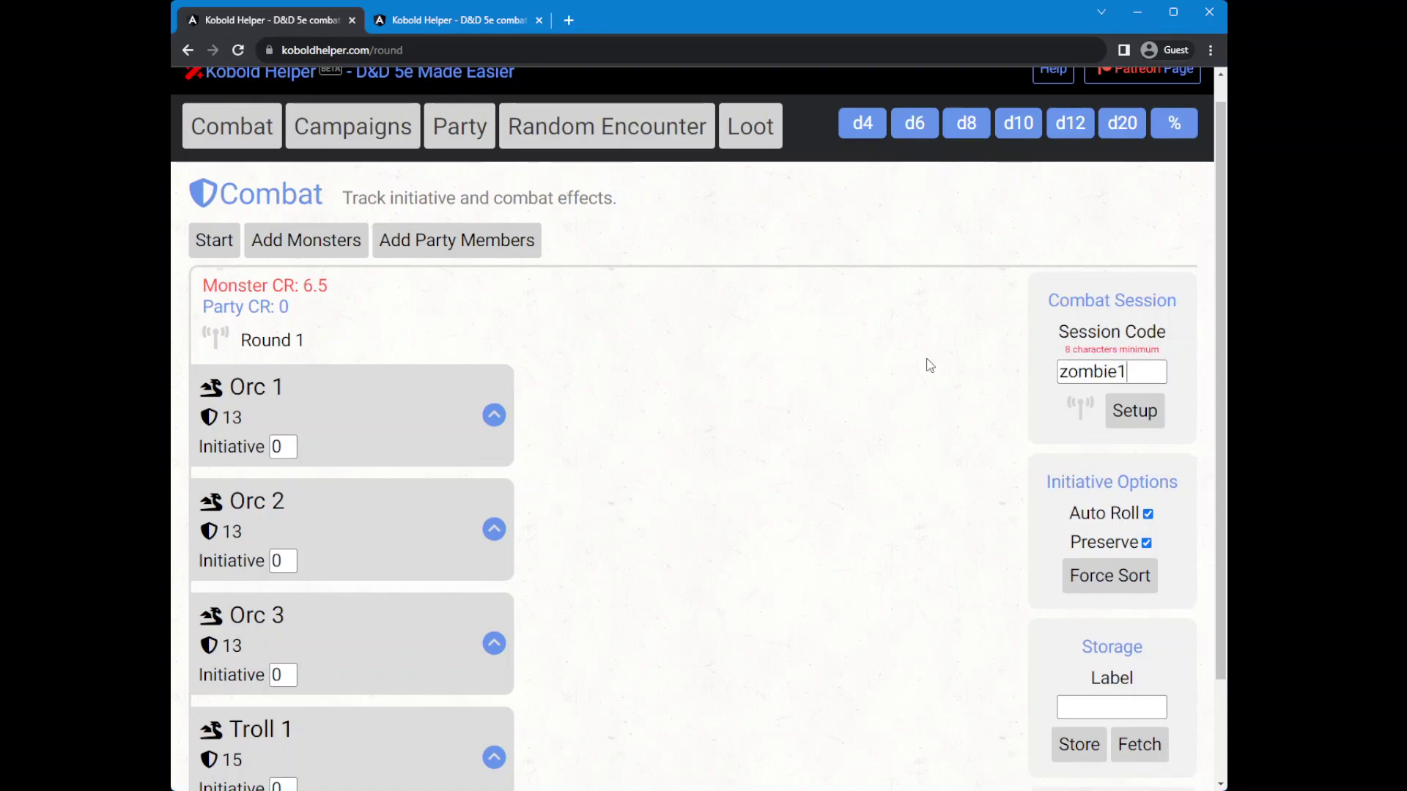
text(4)
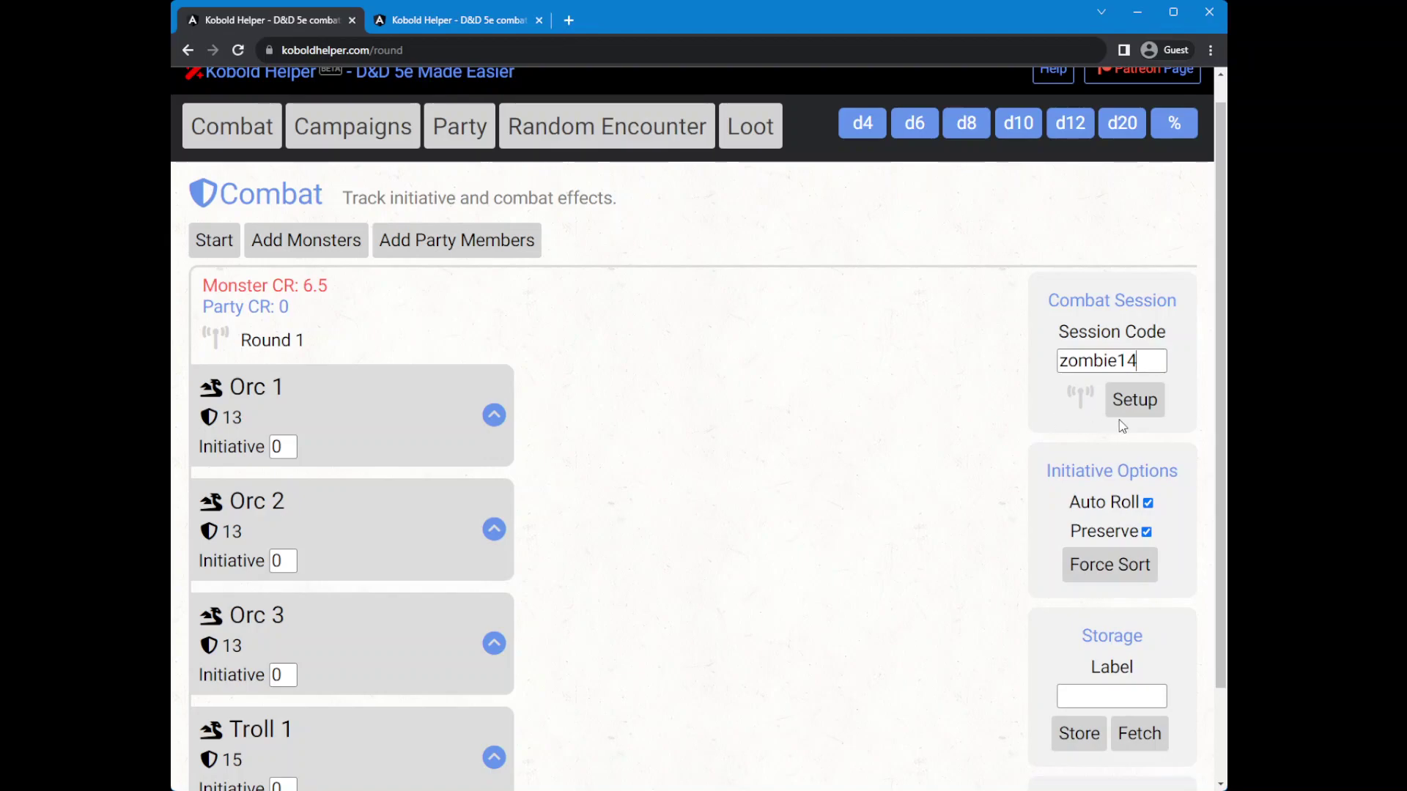
click(1135, 400)
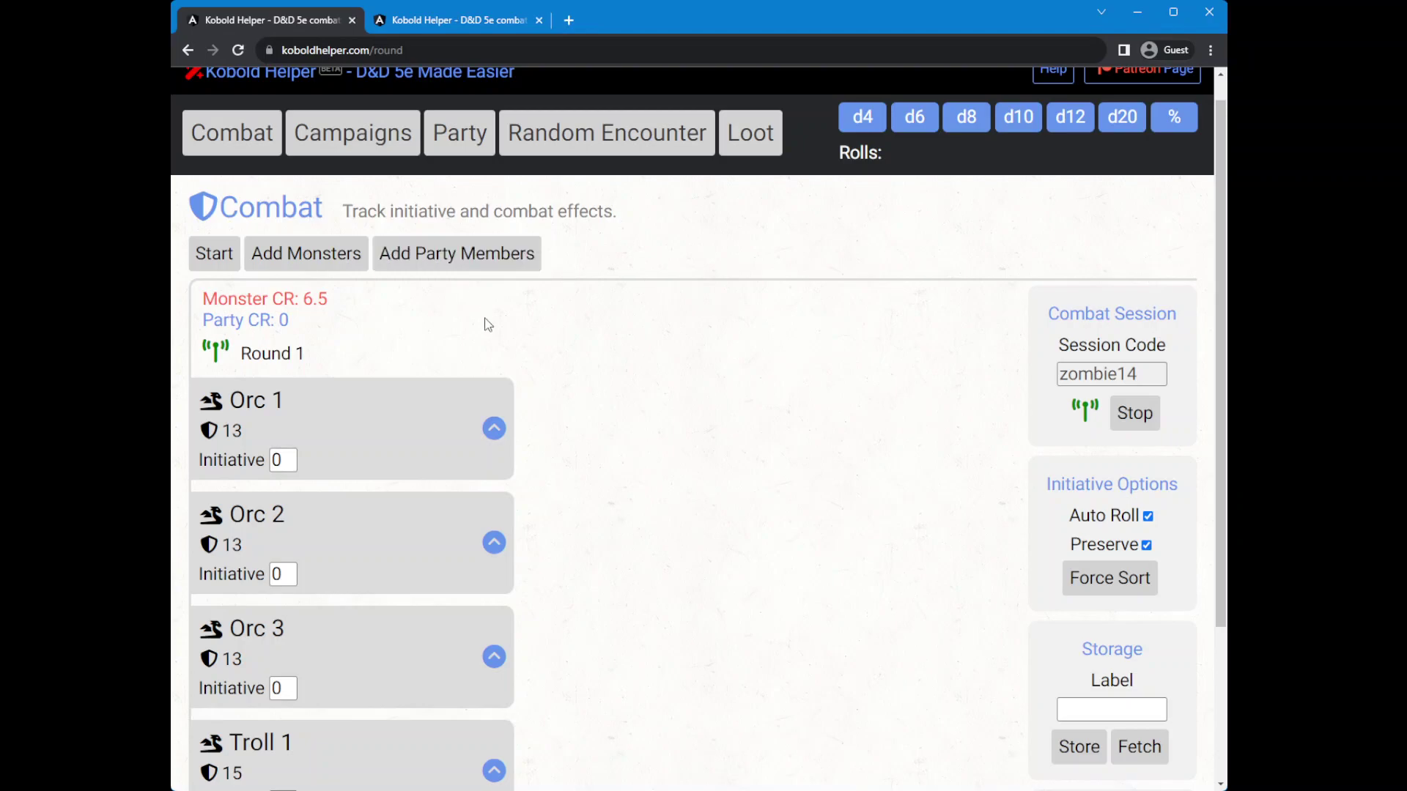
In the player view, edit Aleena's Armor Class and save the character
click(457, 22)
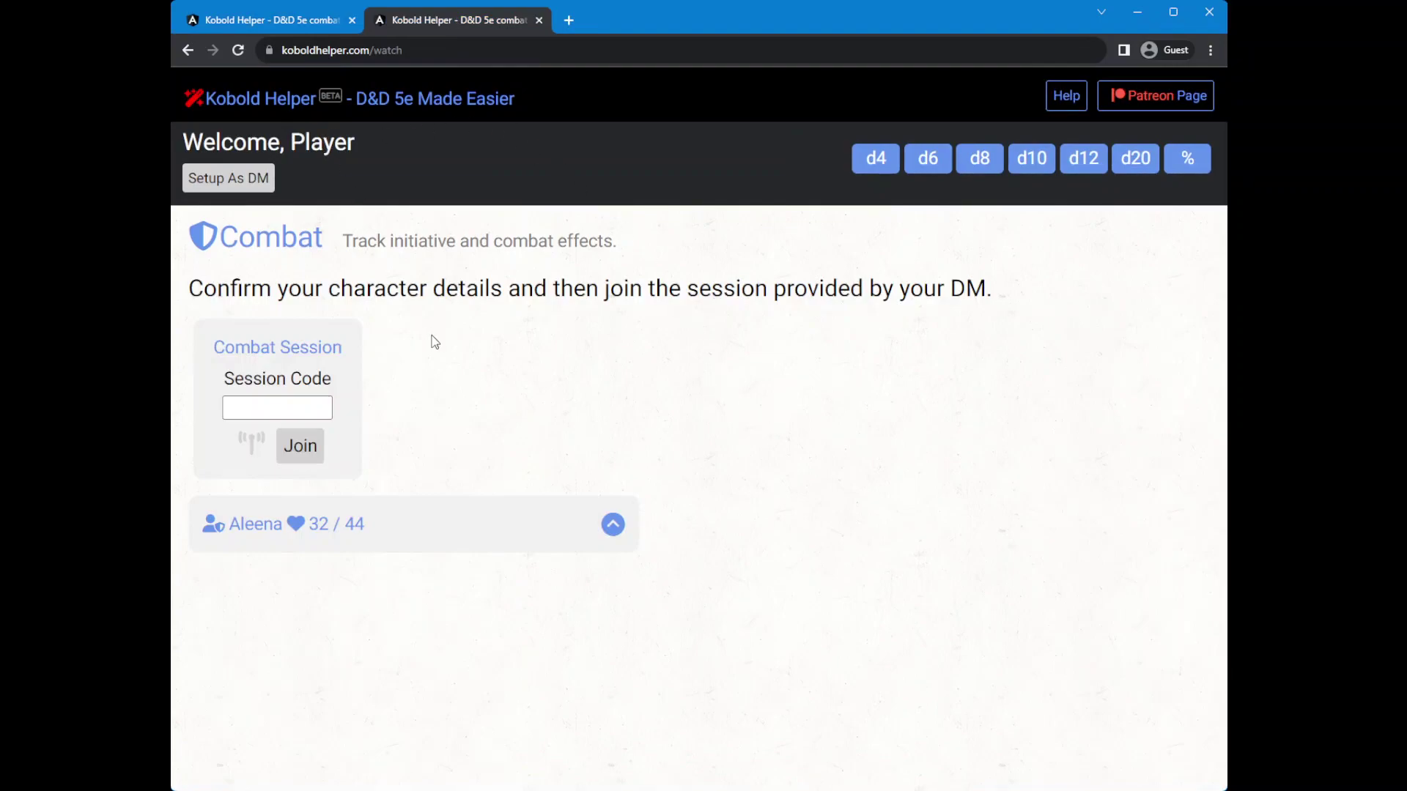
click(616, 525)
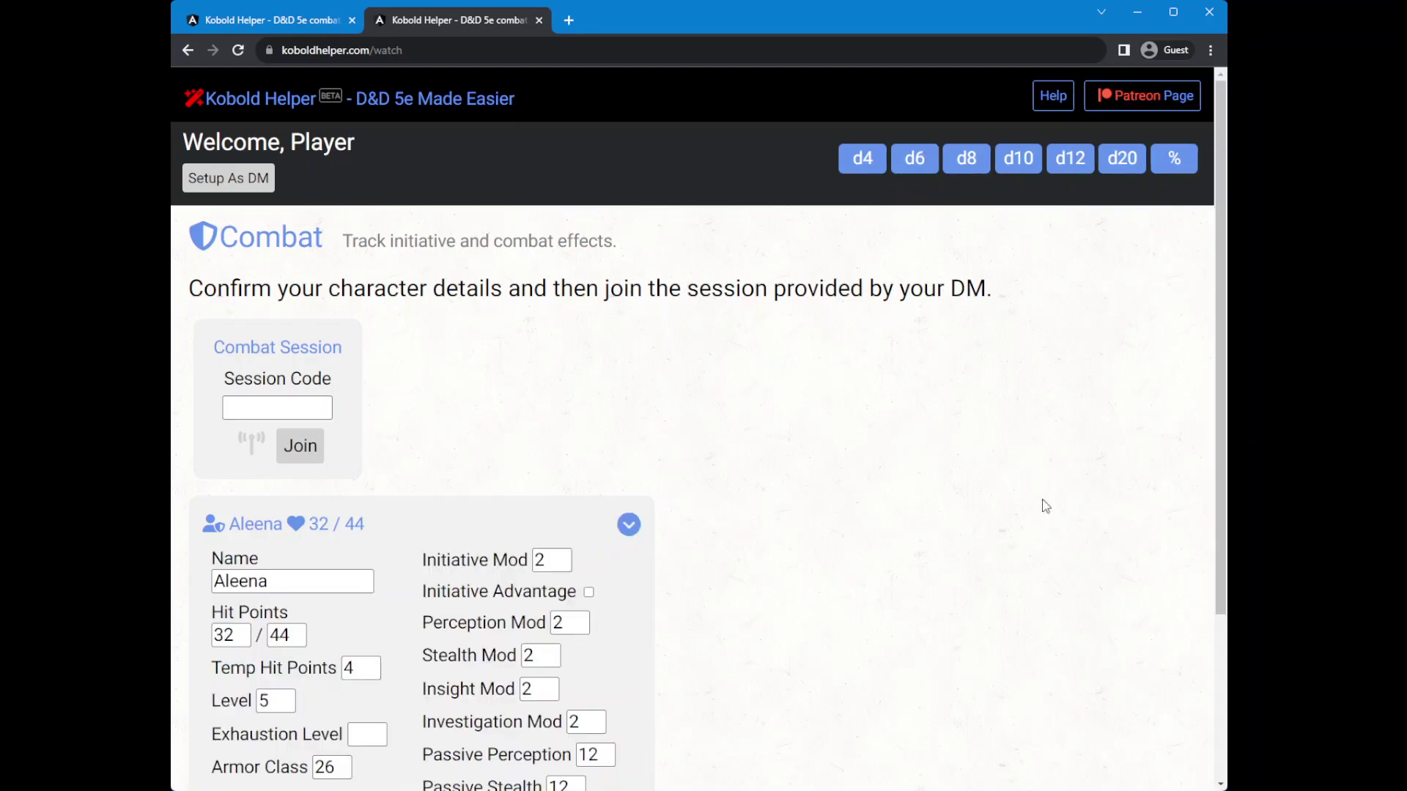
scroll(1091, 508, down, 3)
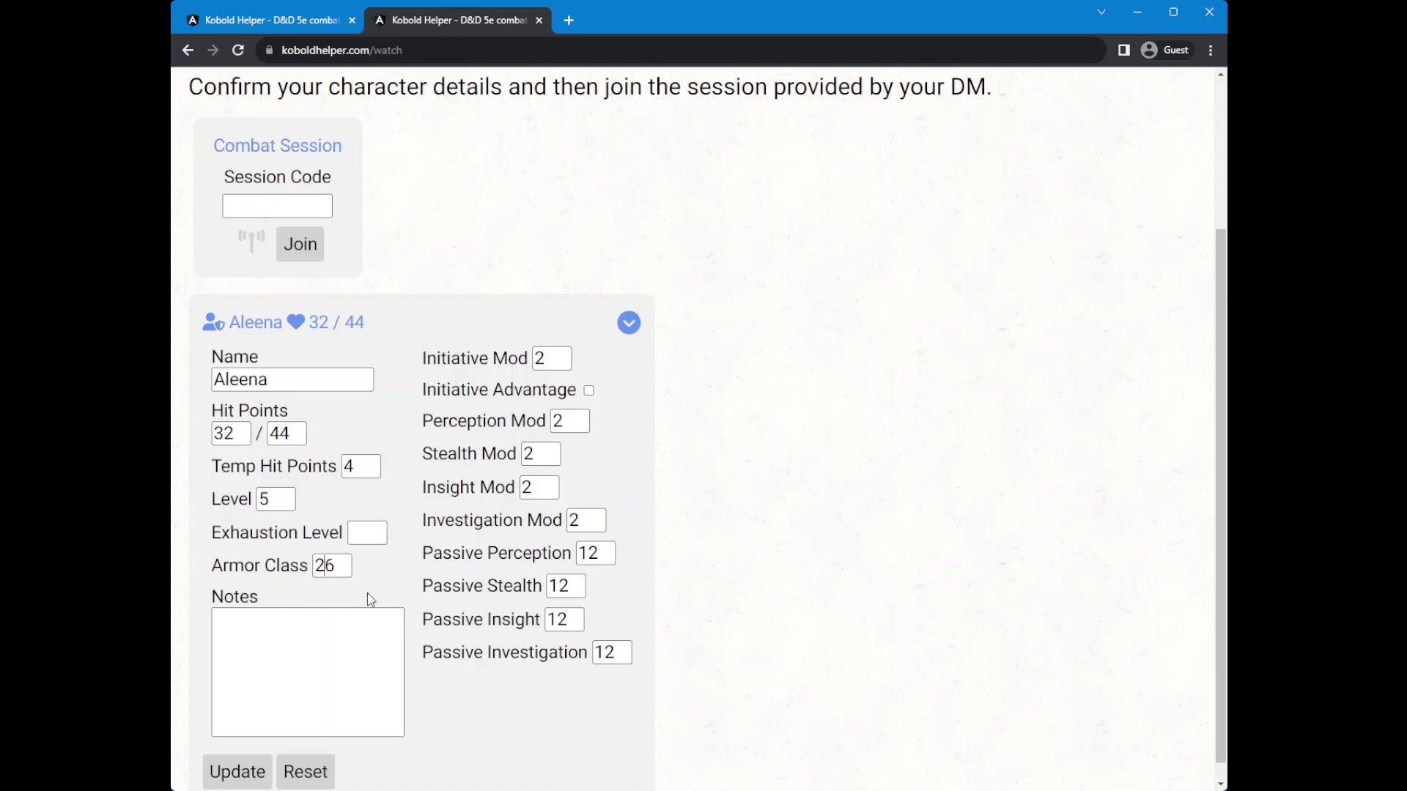
key(BackSpace)
text(1)
key(BackSpace)
text(4)
click(245, 776)
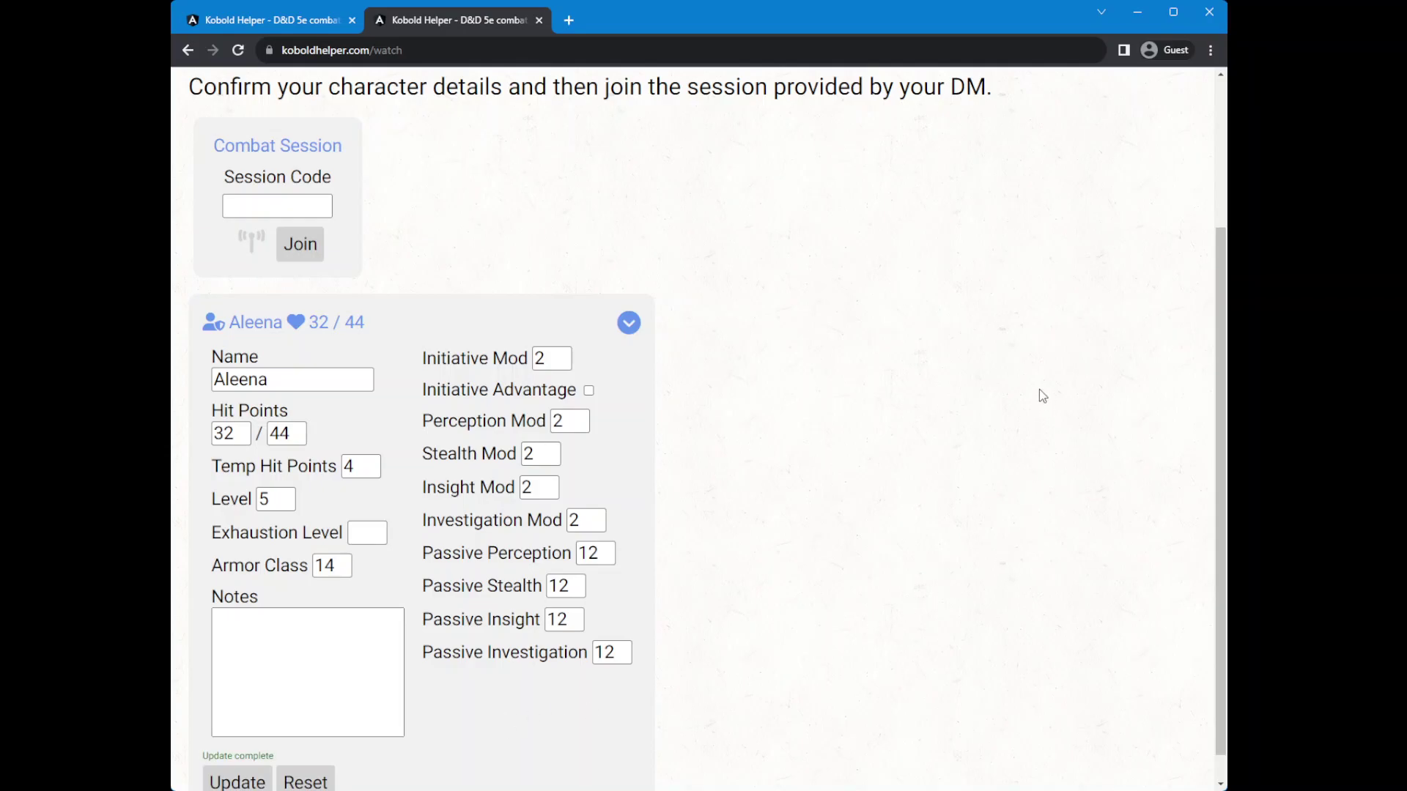
Join combat session zombie14 as the player, then return to the DM's round page
drag(1221, 370, 1226, 282)
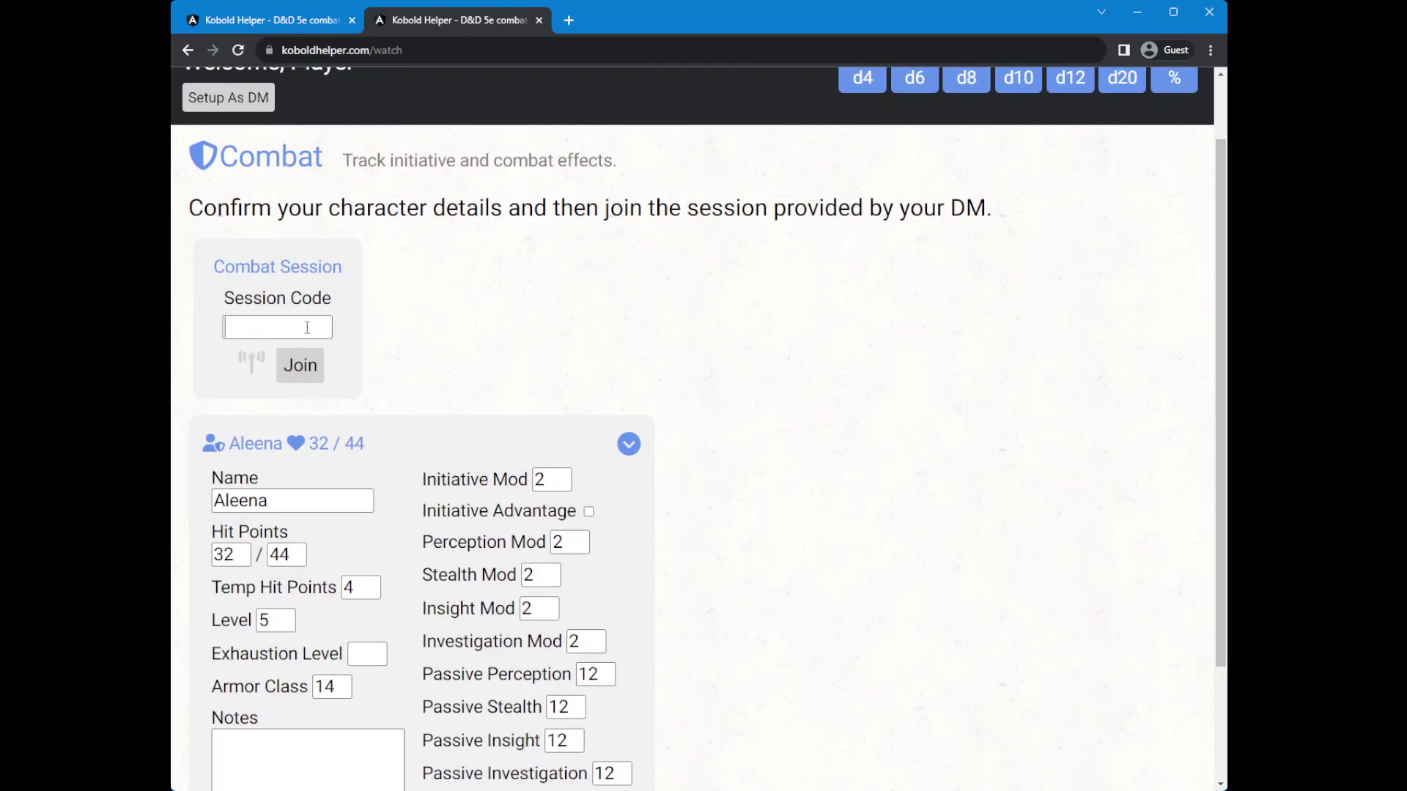
text(zombie14)
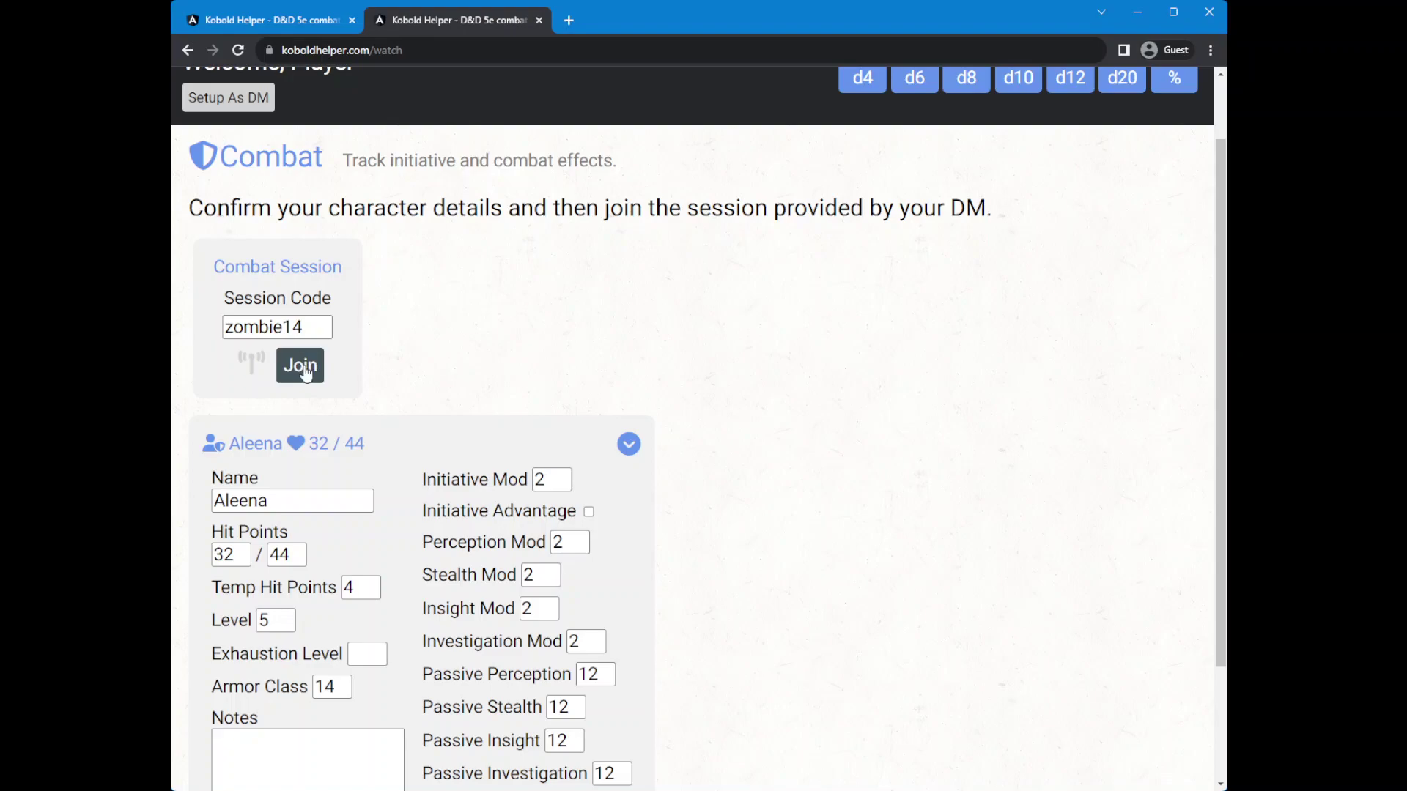
click(300, 365)
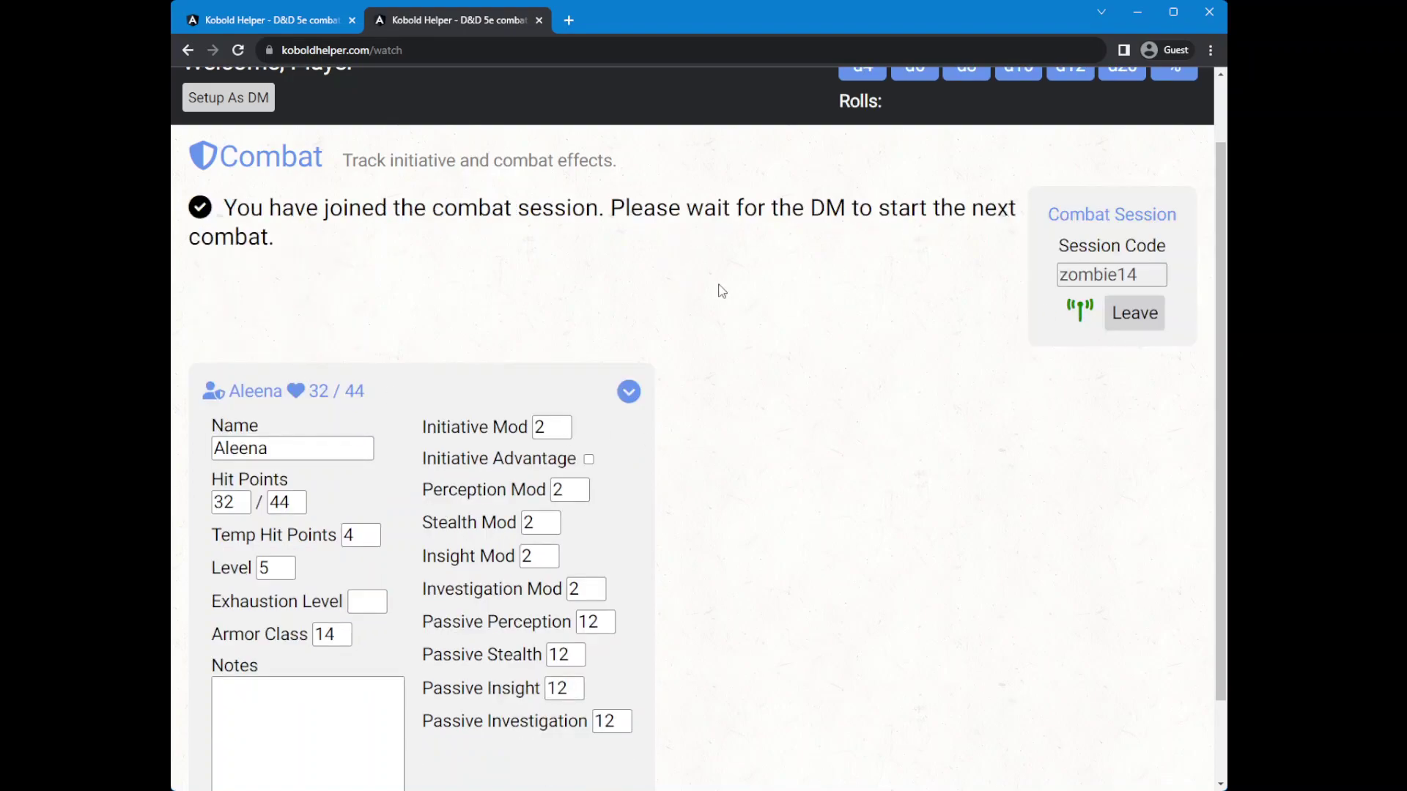
click(258, 20)
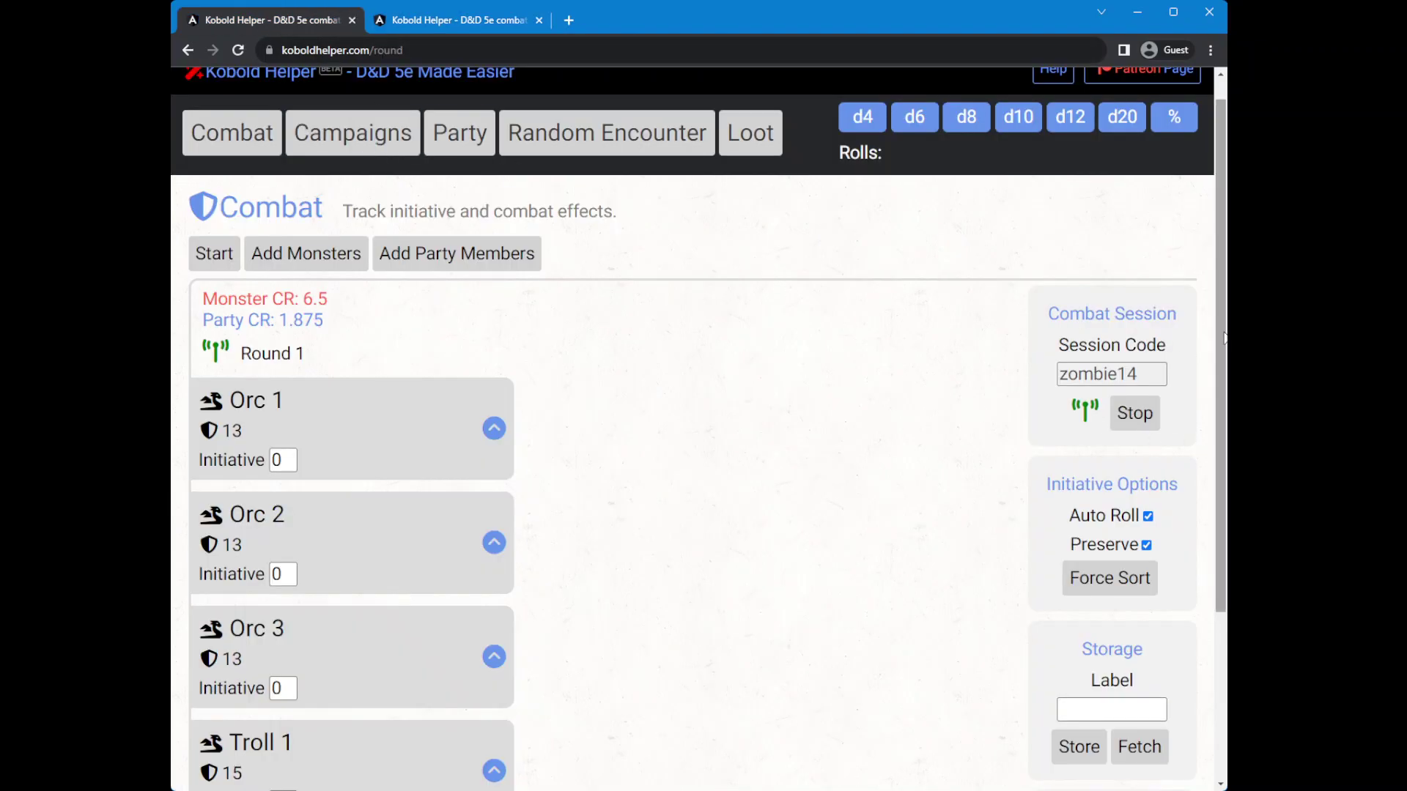
scroll(1223, 338, down, 3)
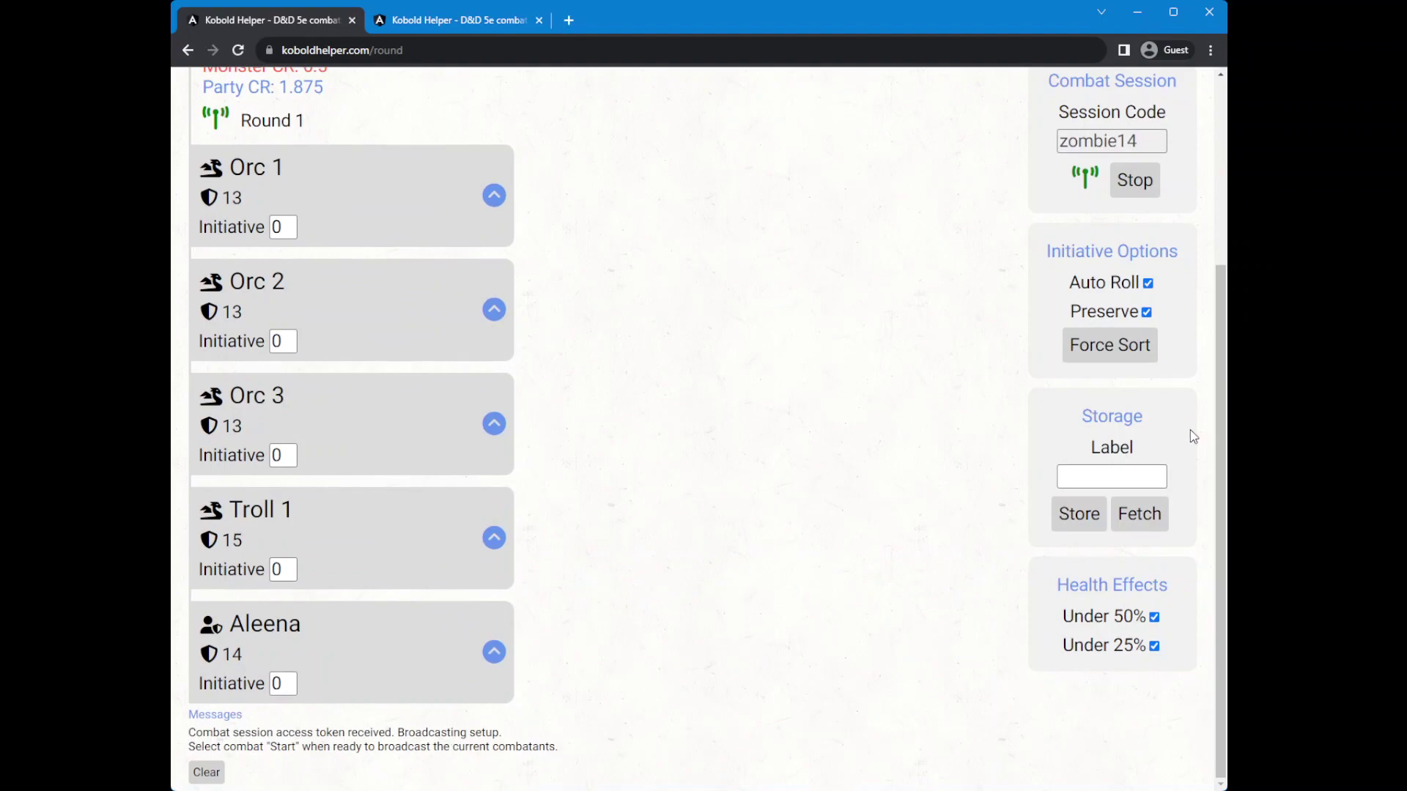
scroll(1226, 392, up, 2)
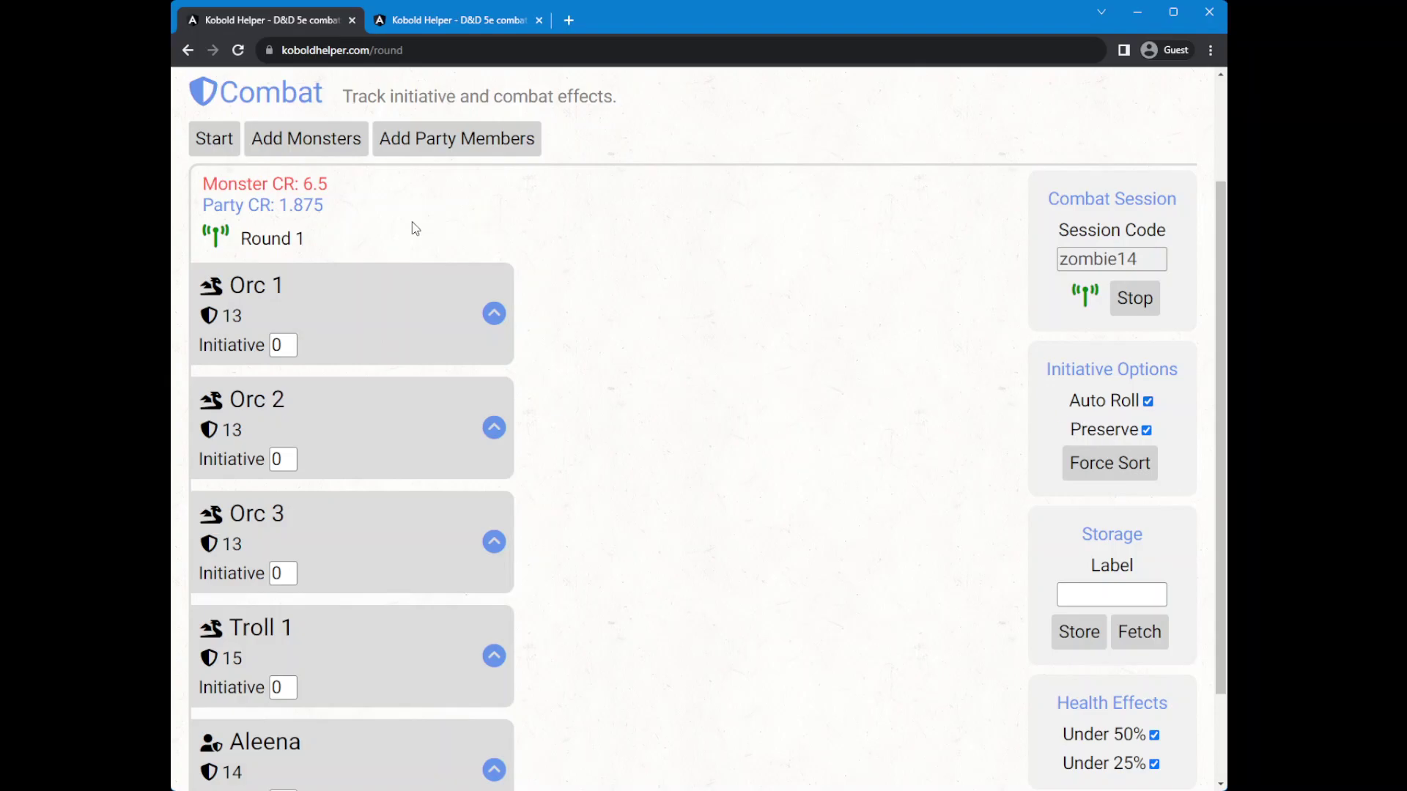
Start combat and give Orc 1 Advantage with the public note 'Hovering 20''
click(214, 141)
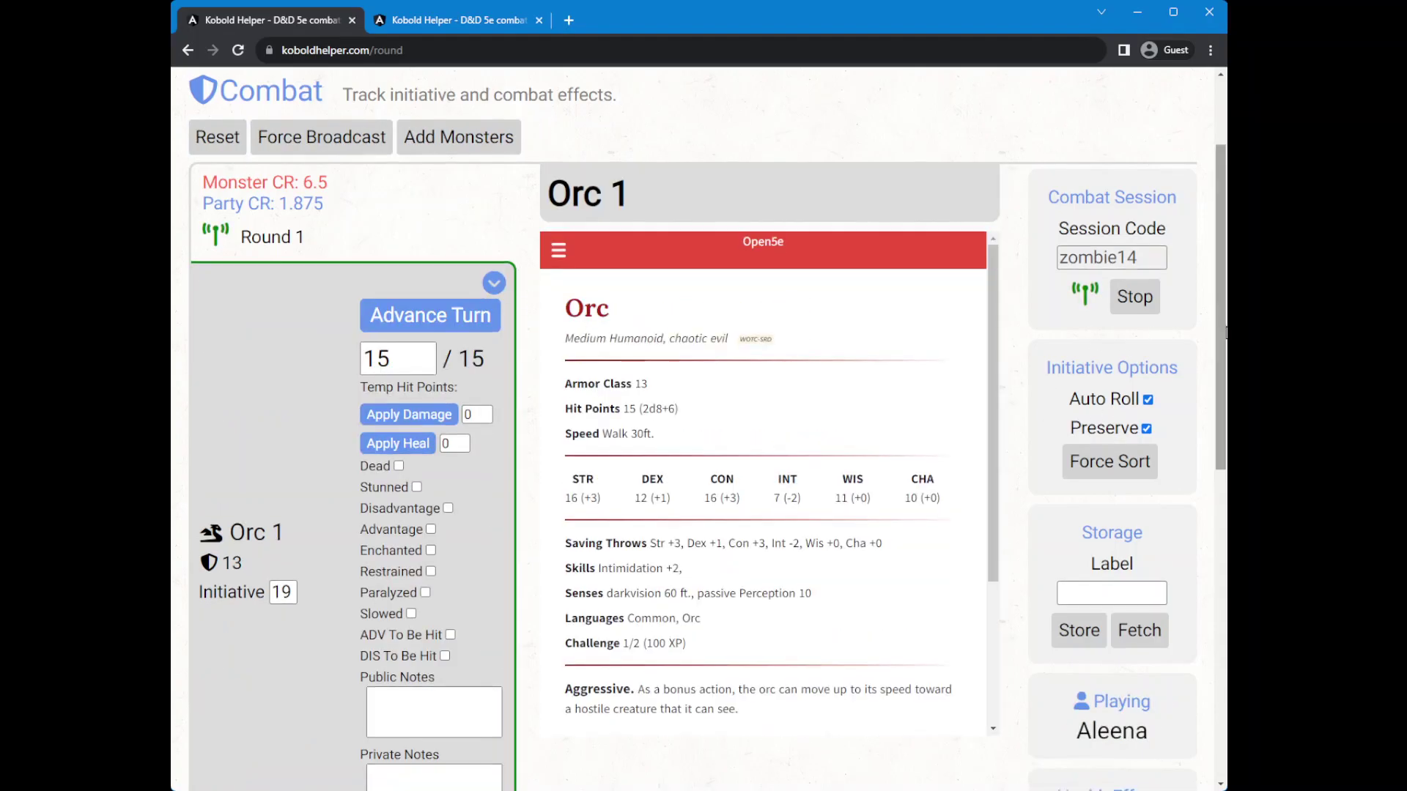
drag(1220, 333, 1220, 389)
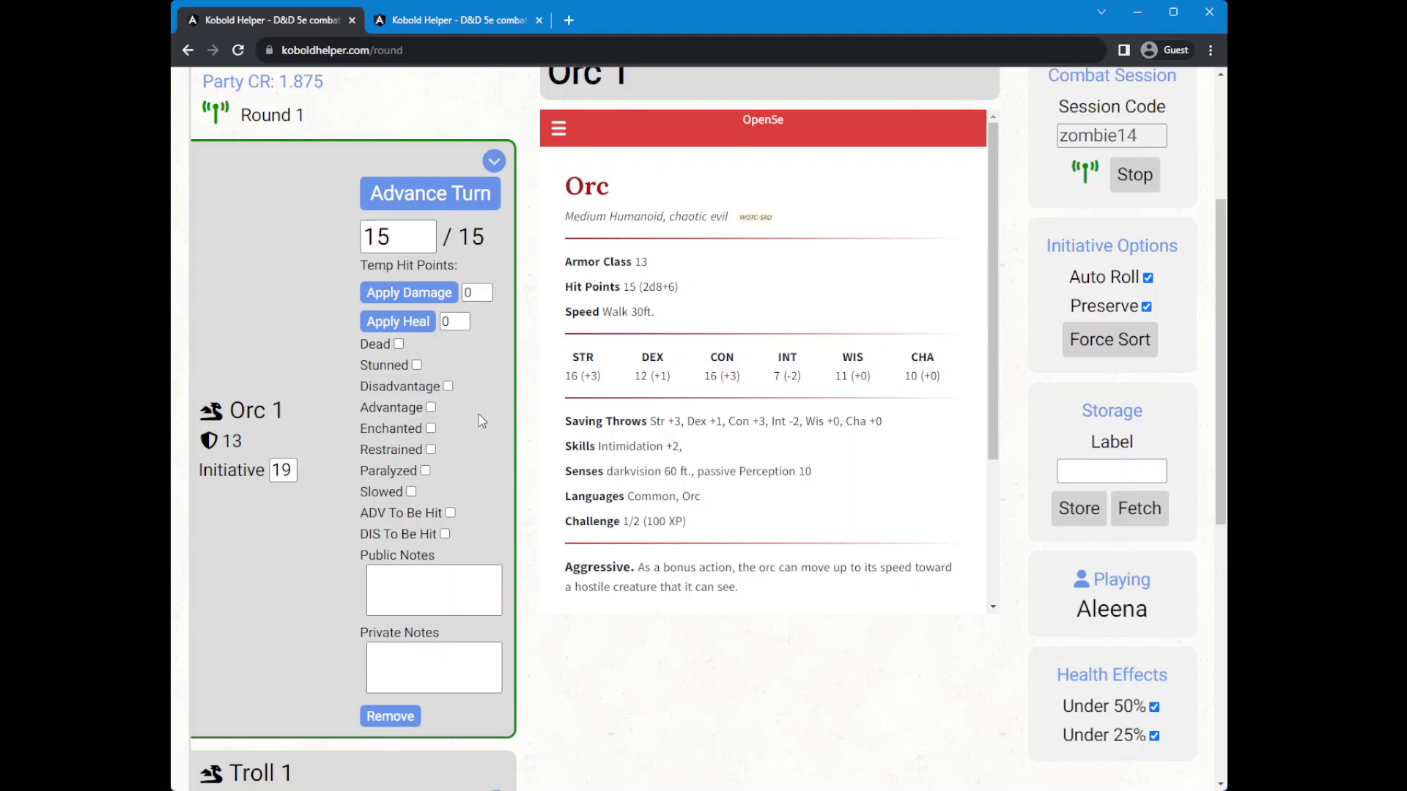
click(431, 408)
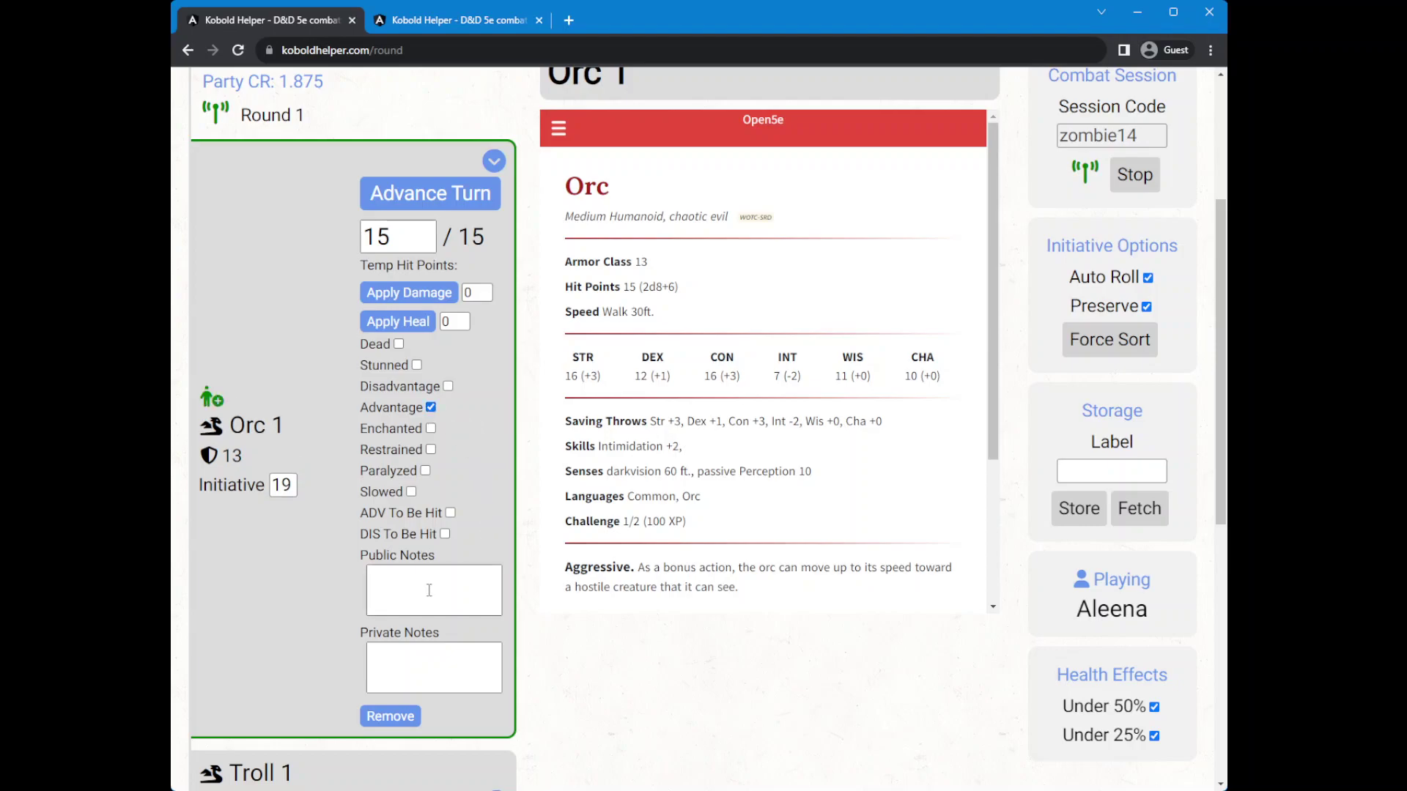
text(H)
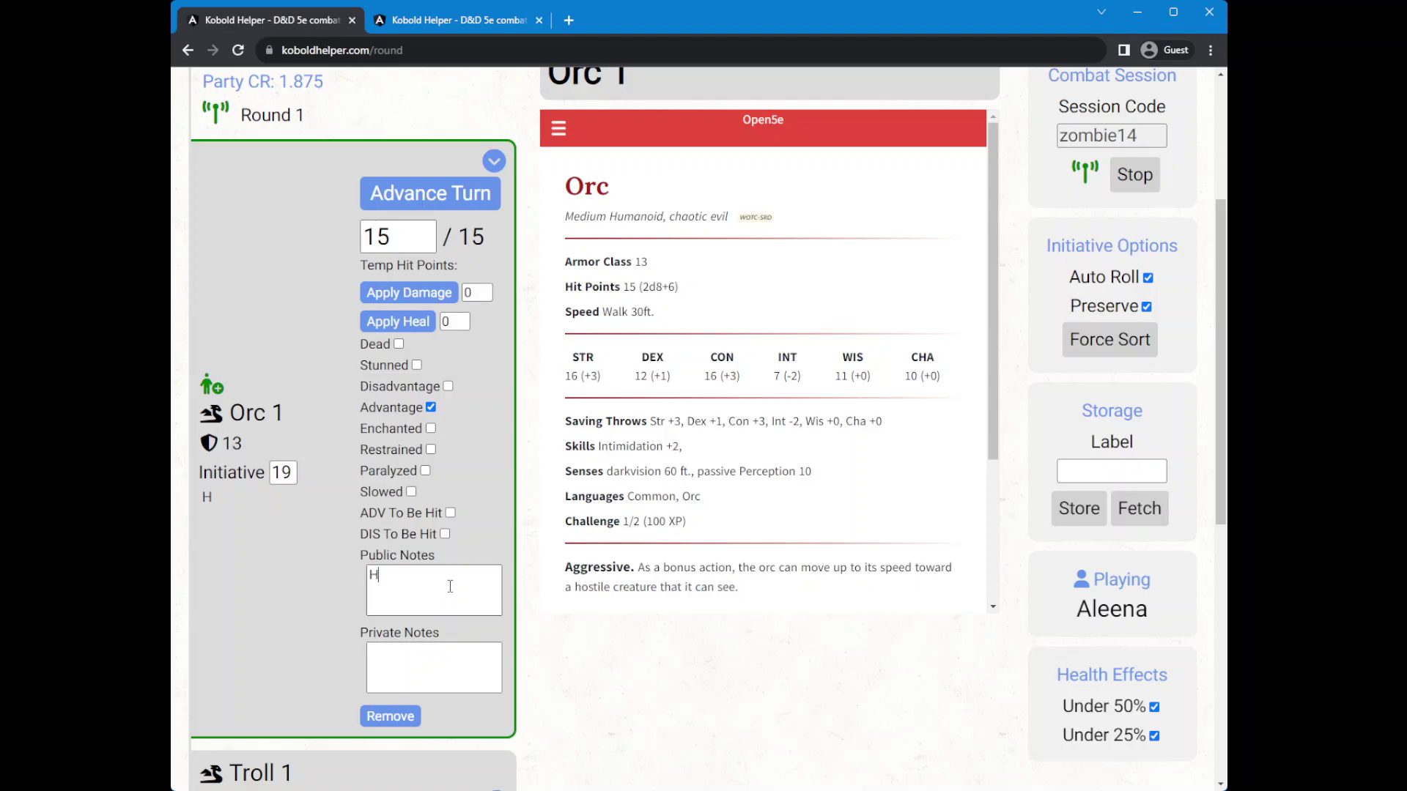
text(overing 20')
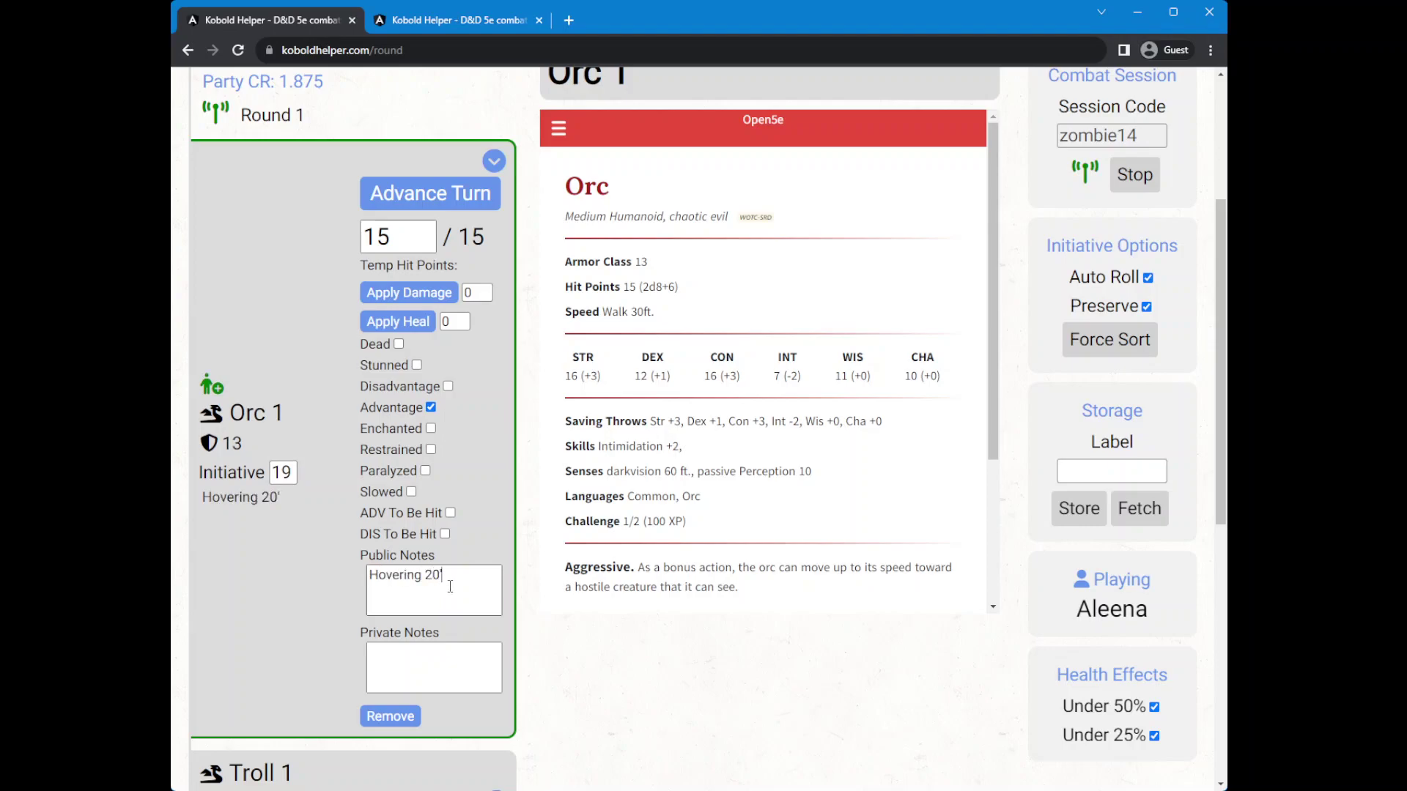
click(586, 673)
Review Orc 1's stat block, selecting the Greataxe's +5 to-hit bonus
drag(994, 351, 1021, 509)
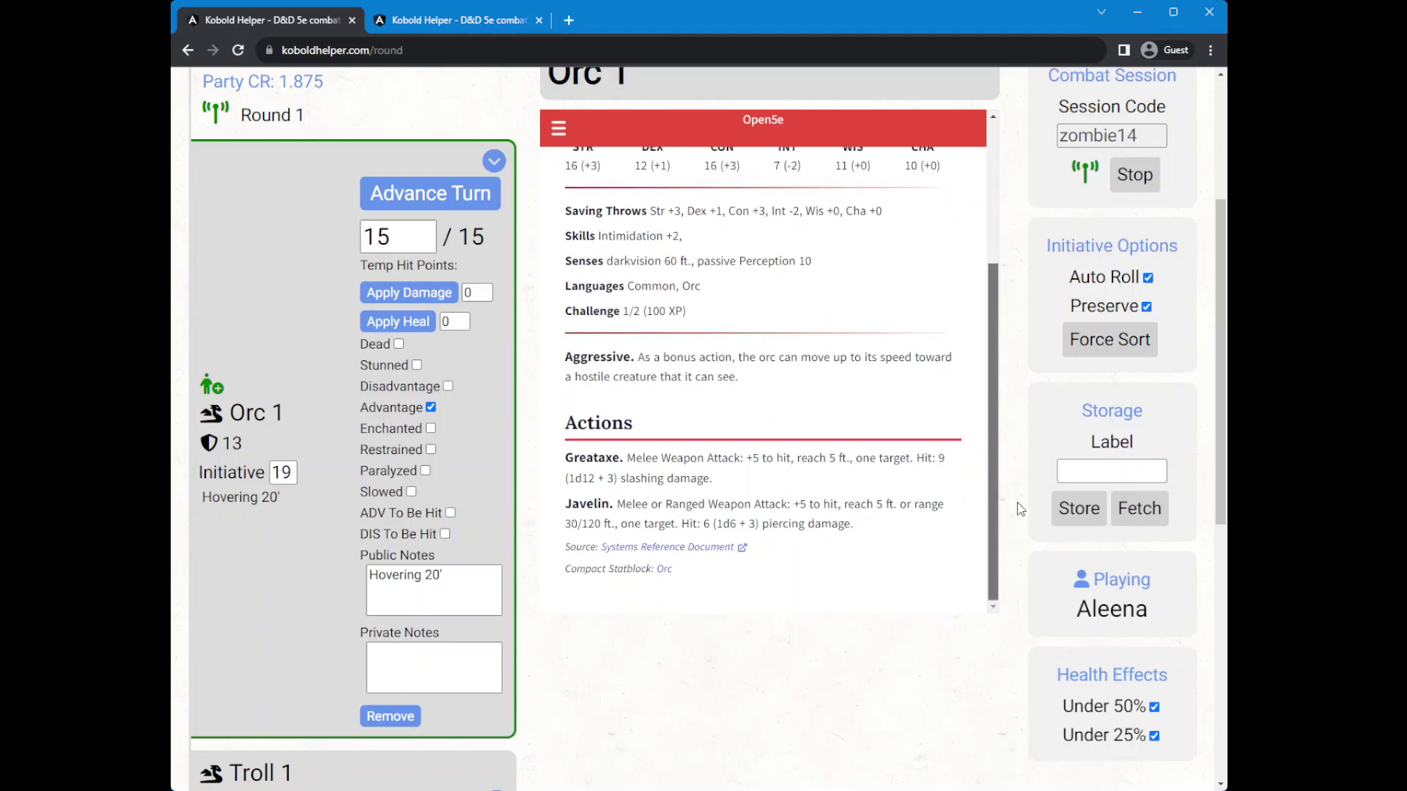
double_click(755, 458)
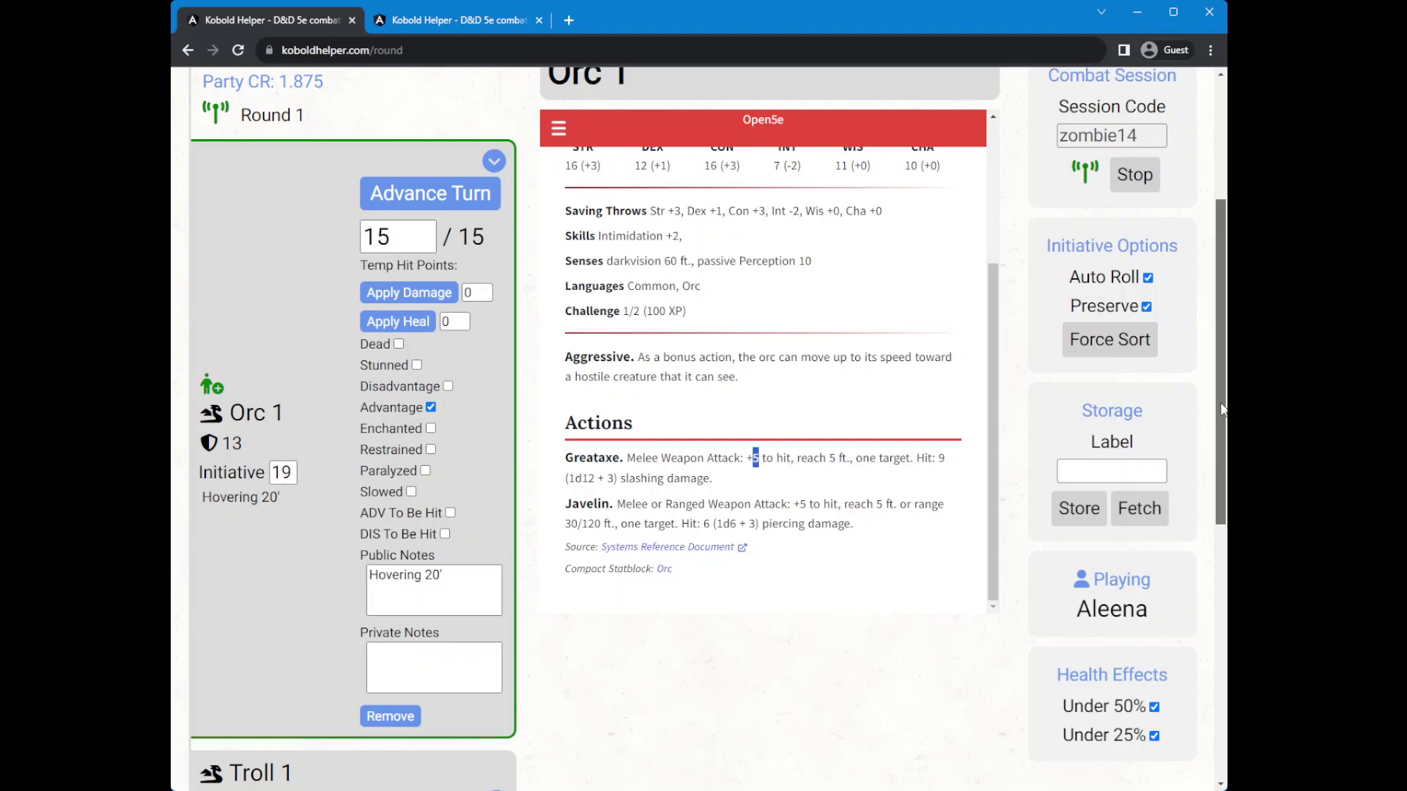
scroll(1223, 409, up, 4)
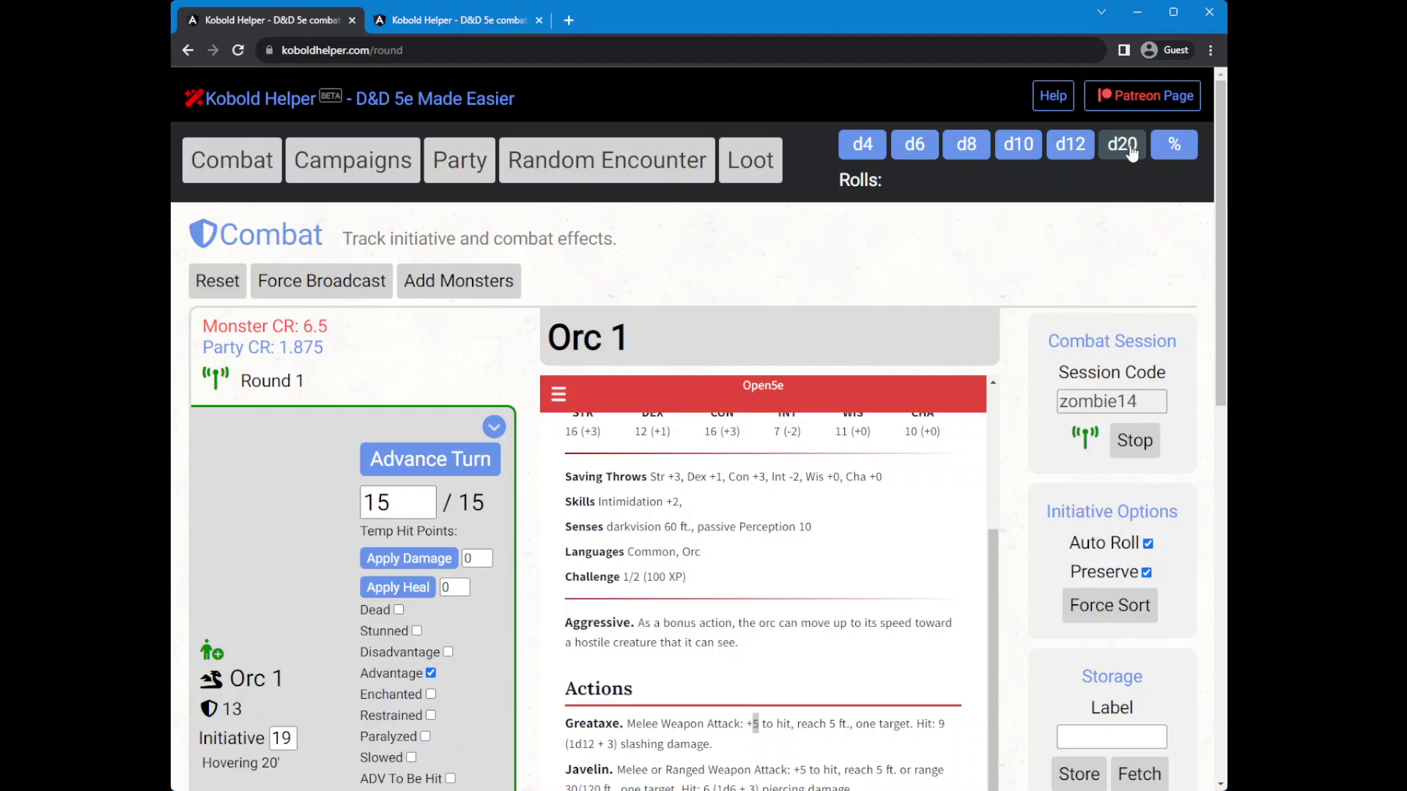
Roll a d20 with a +5 modifier for a total of 8 and view it in the player tab
click(1137, 152)
double_click(1134, 180)
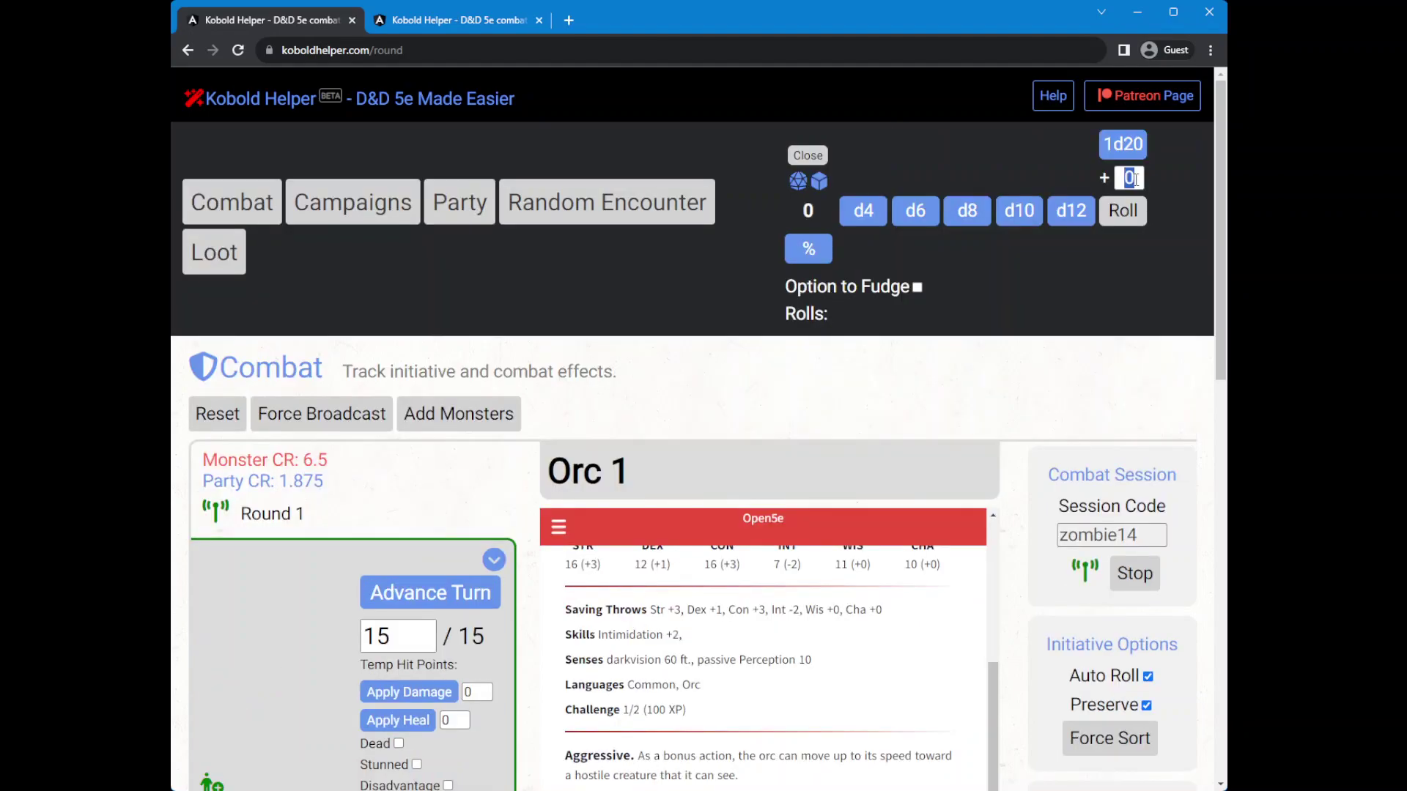
text(5)
click(1123, 212)
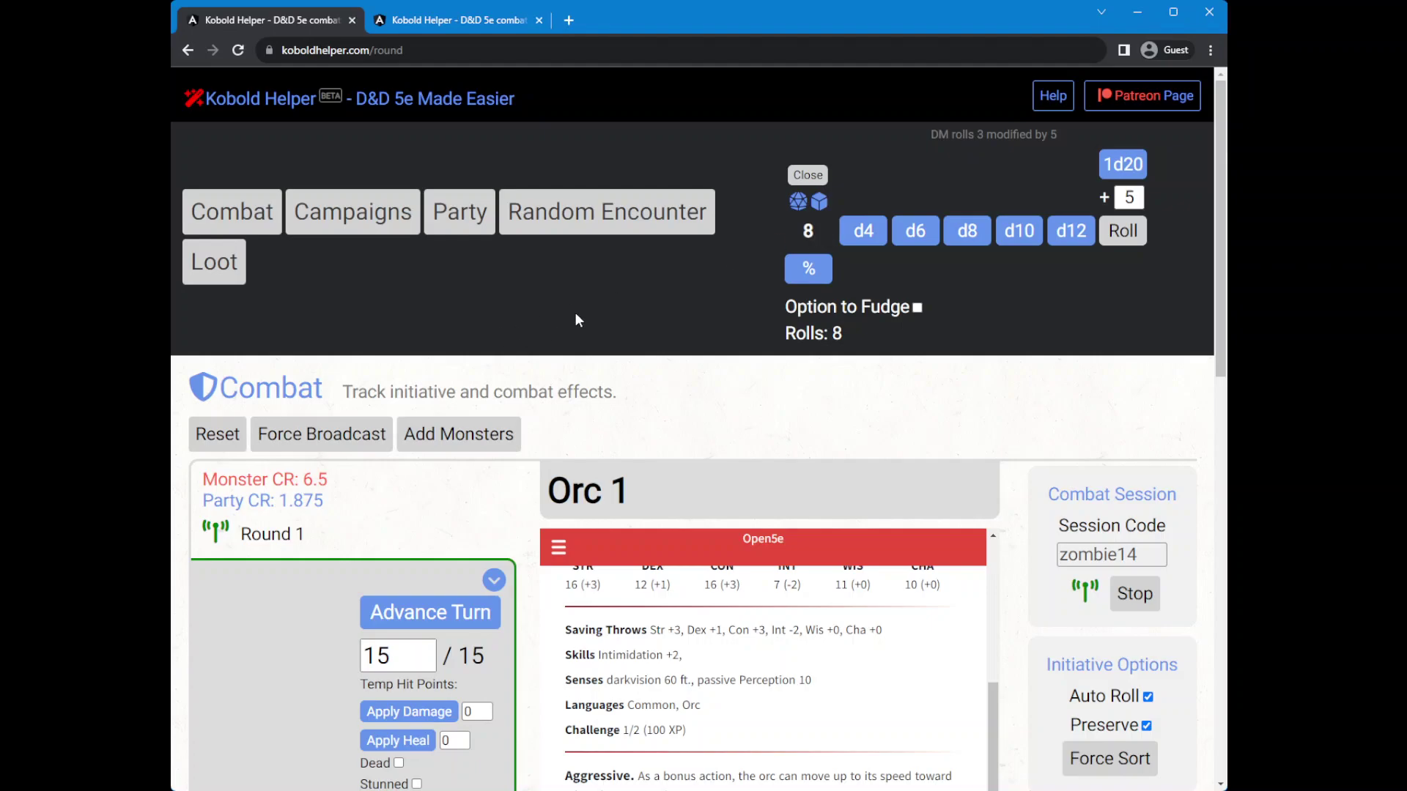
click(481, 21)
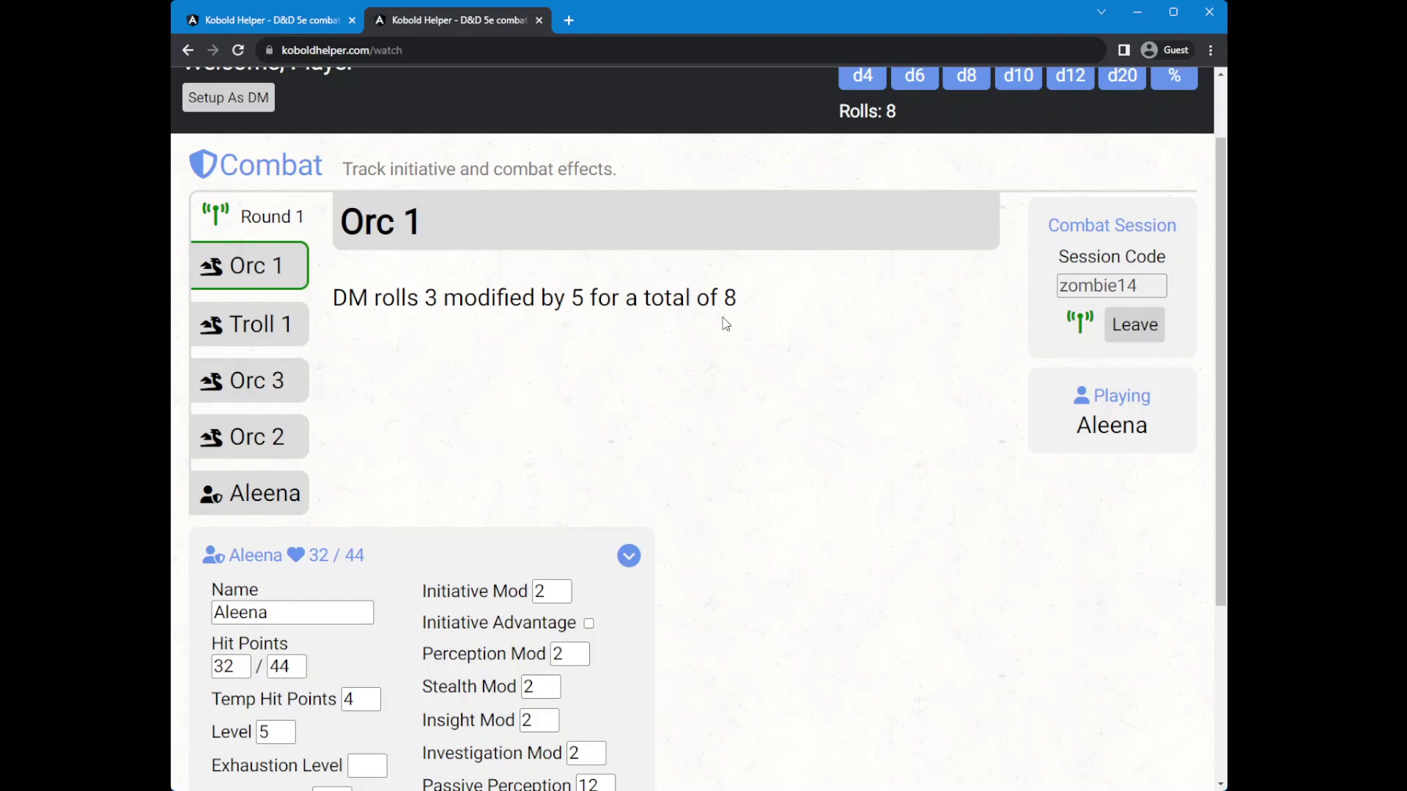
Advance the turn from Orc 1 to Troll 1 and confirm it in the player view
click(293, 20)
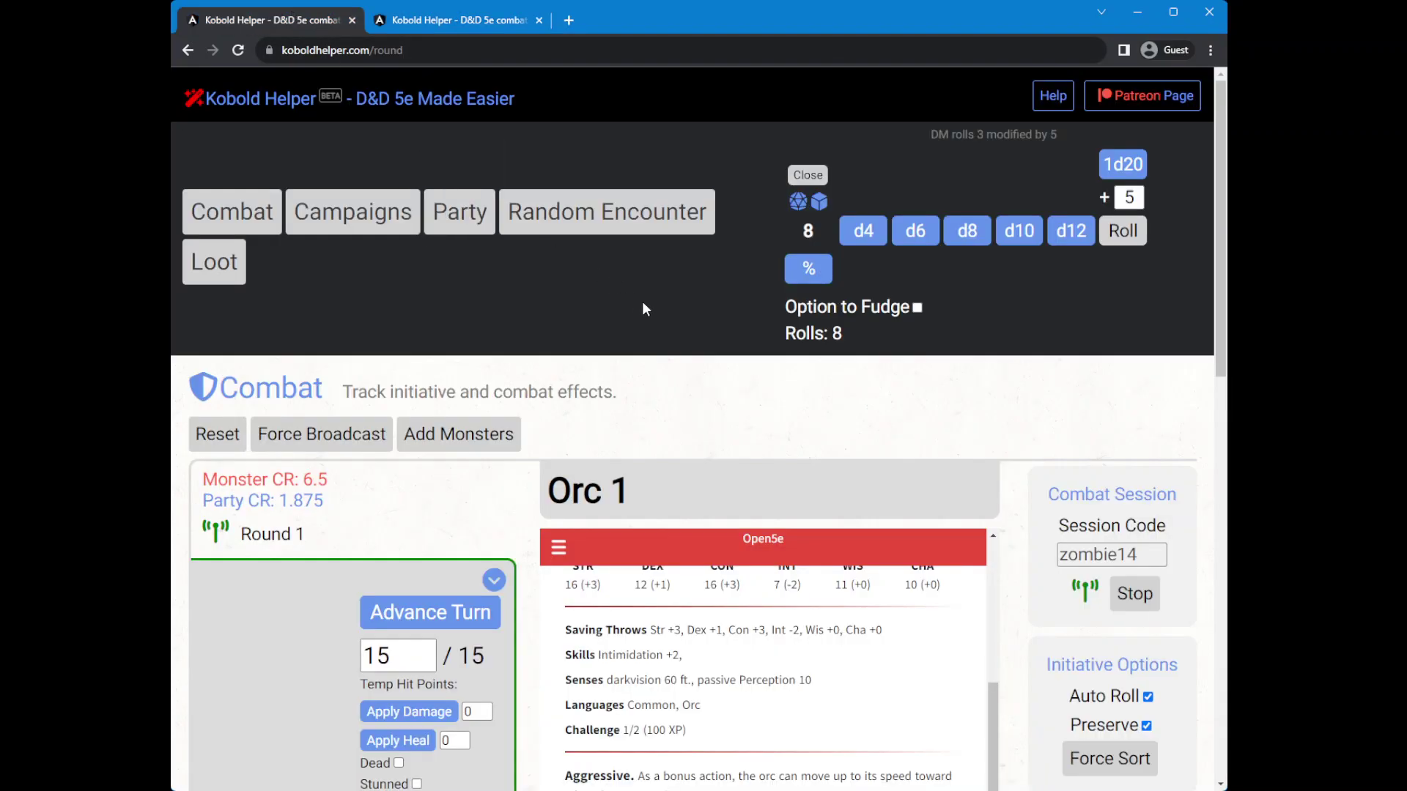
click(419, 608)
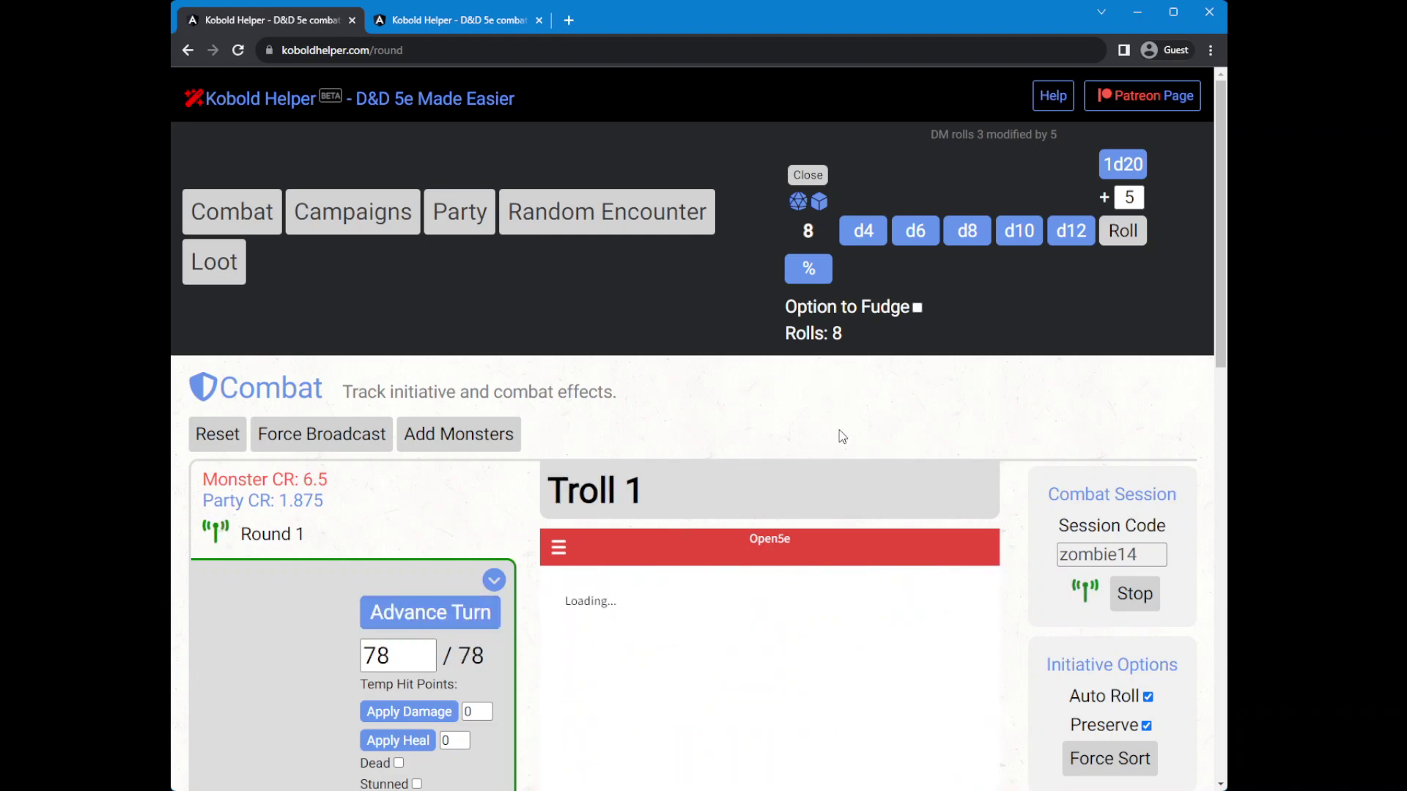
click(483, 25)
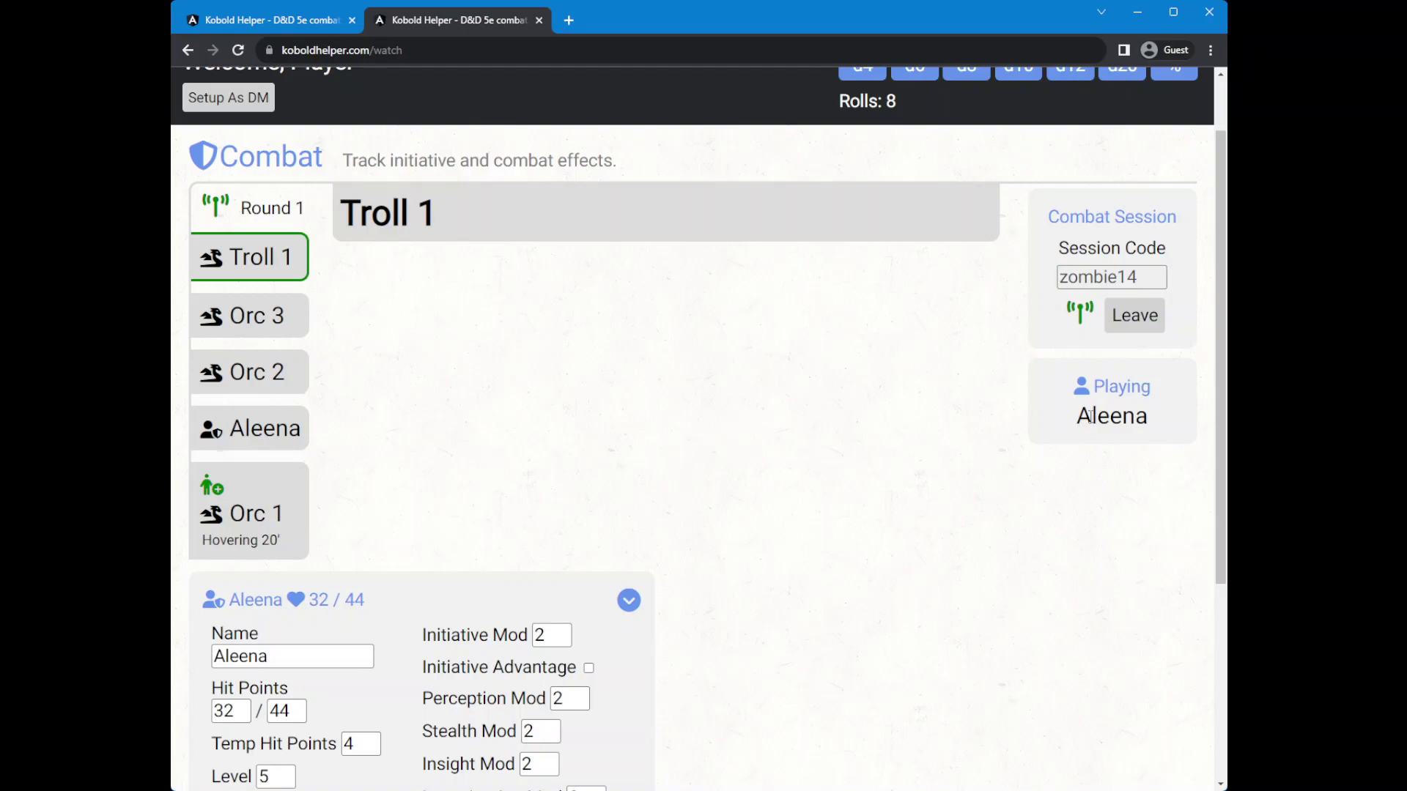
click(310, 22)
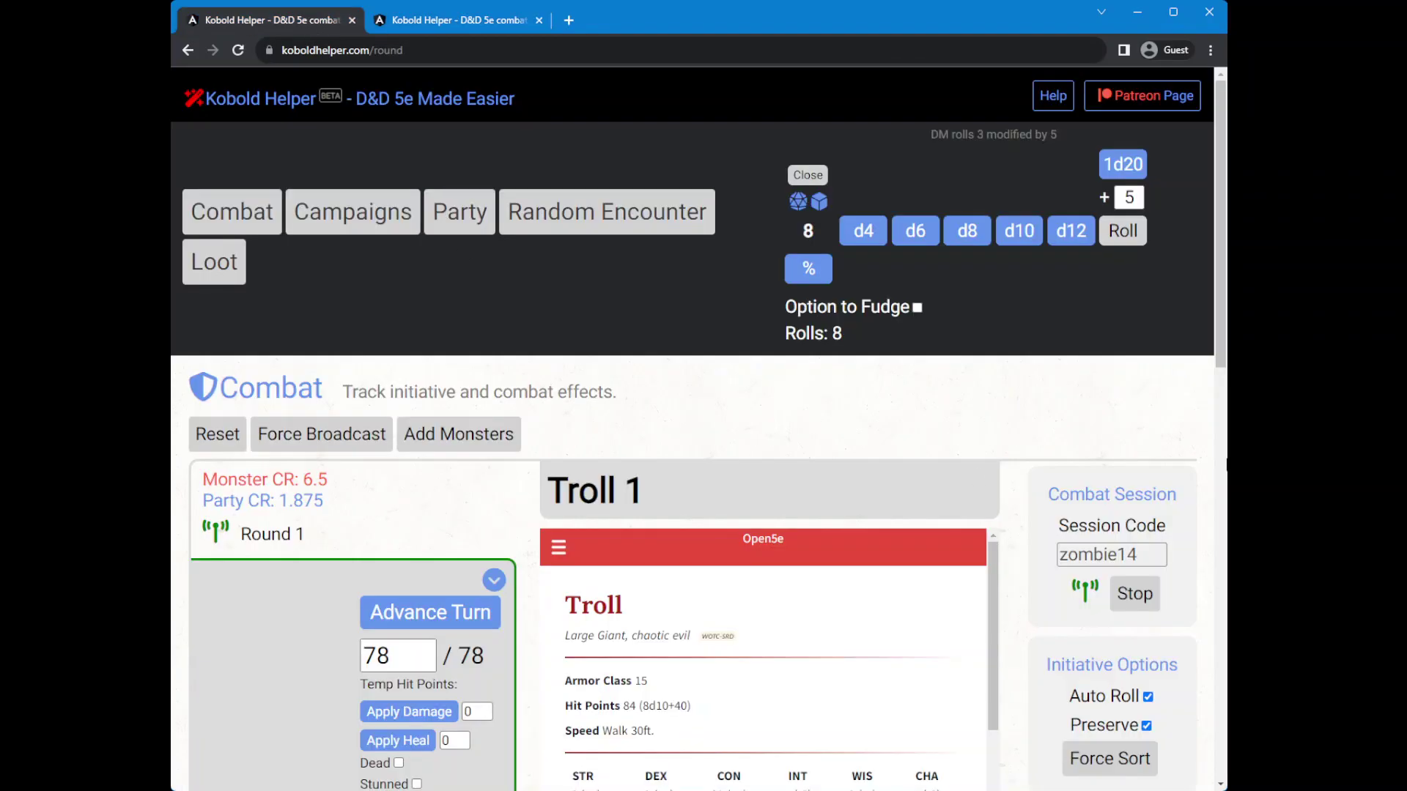
Mark Troll 1 as Stunned and Enchanted, noting the enchantment as 'Blessed'
scroll(699, 429, down, 6)
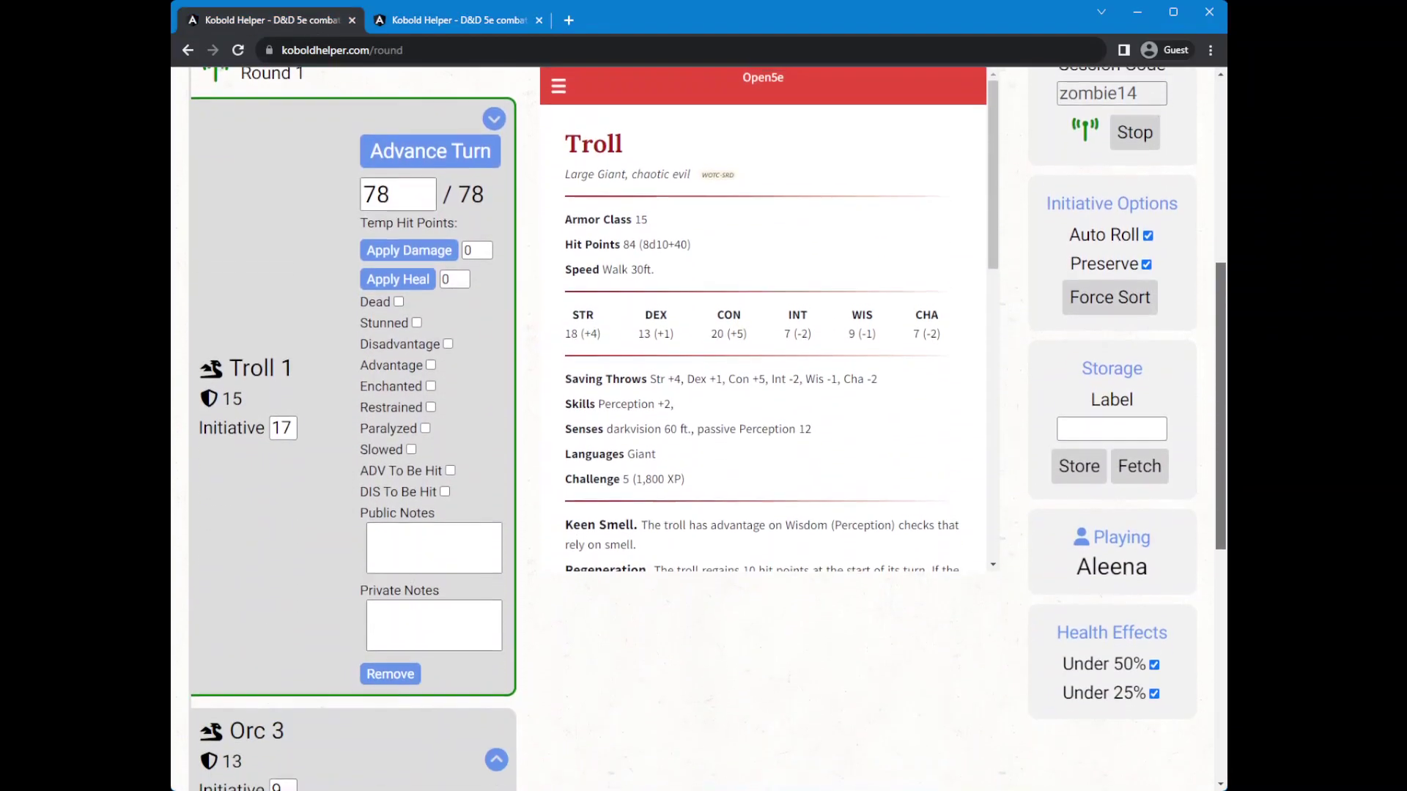
click(416, 307)
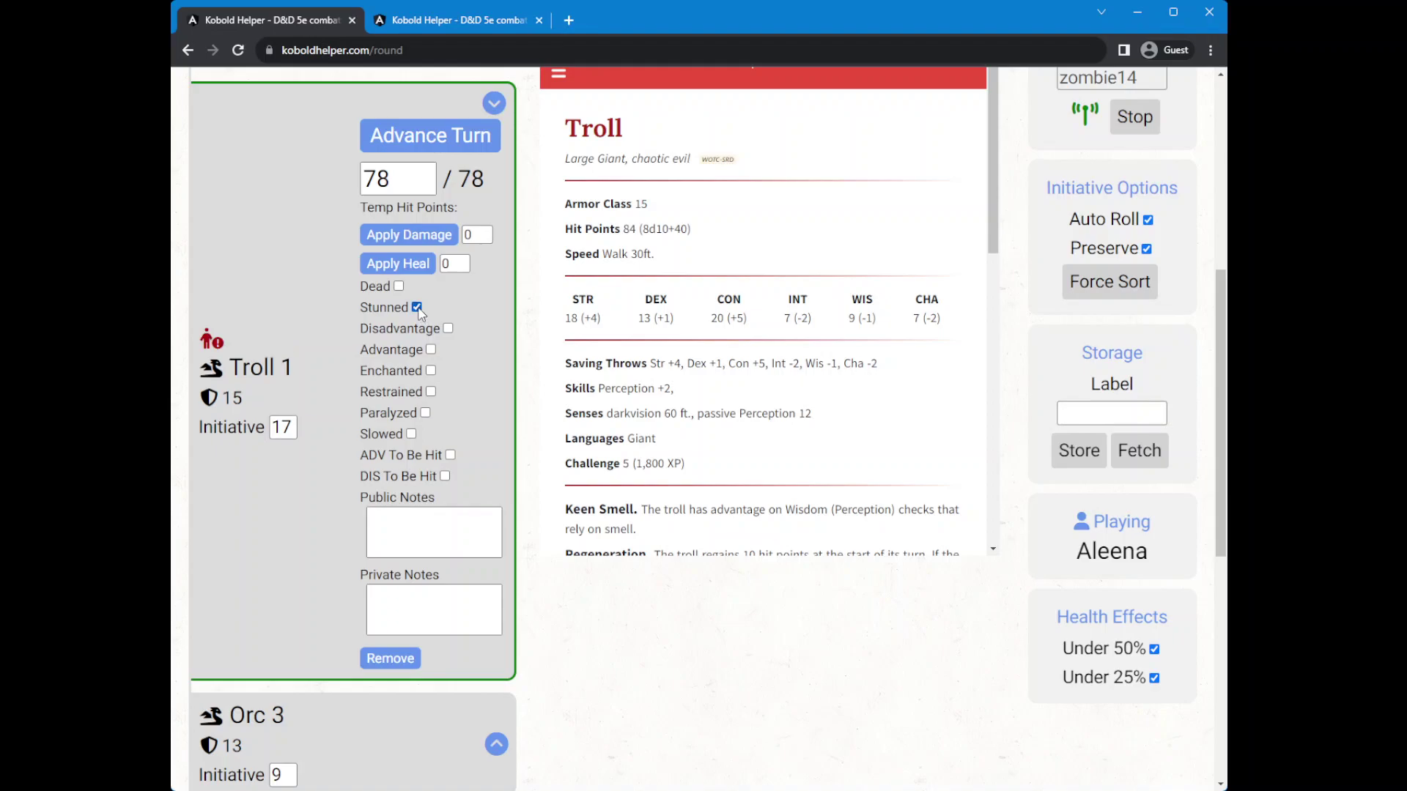
click(431, 370)
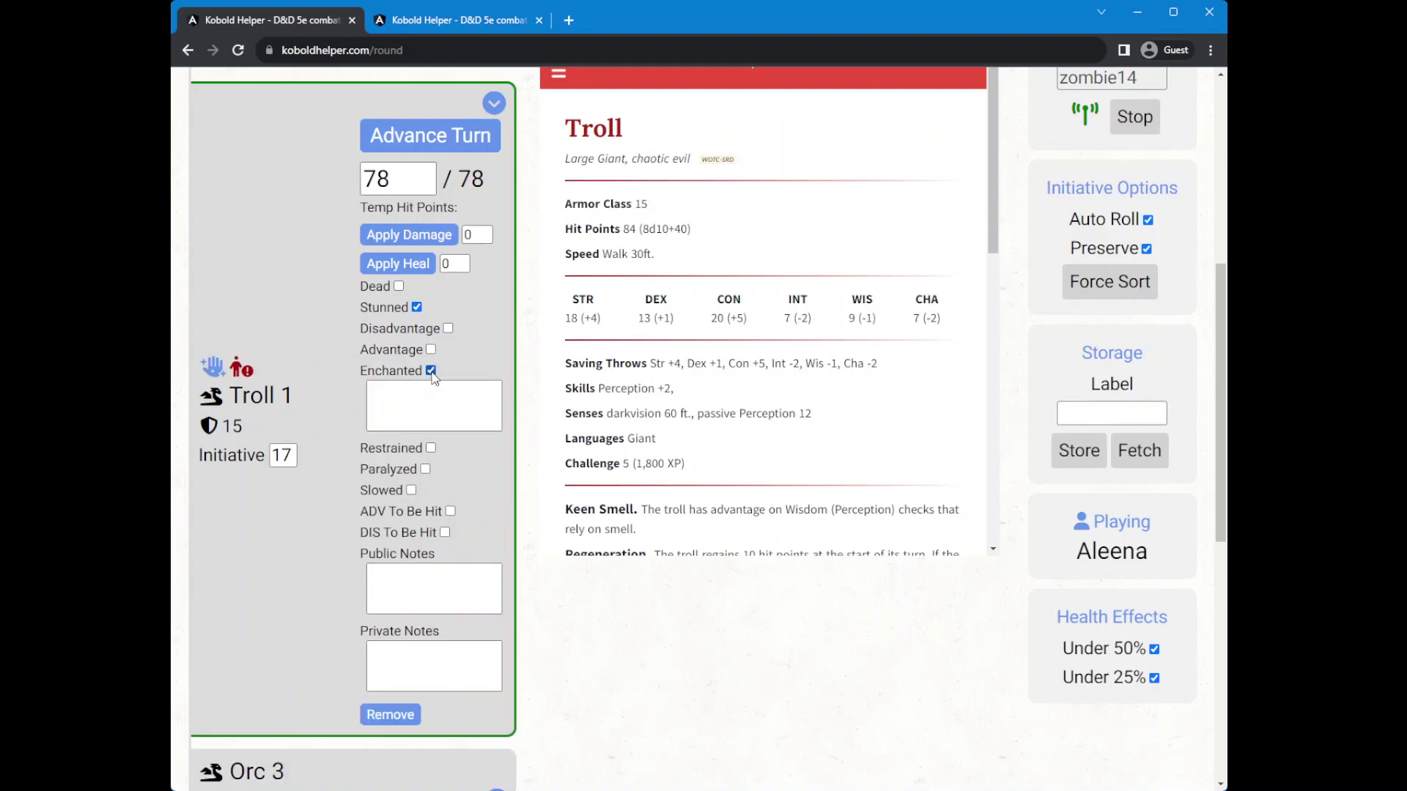
text(Blessed)
drag(1219, 337, 1219, 488)
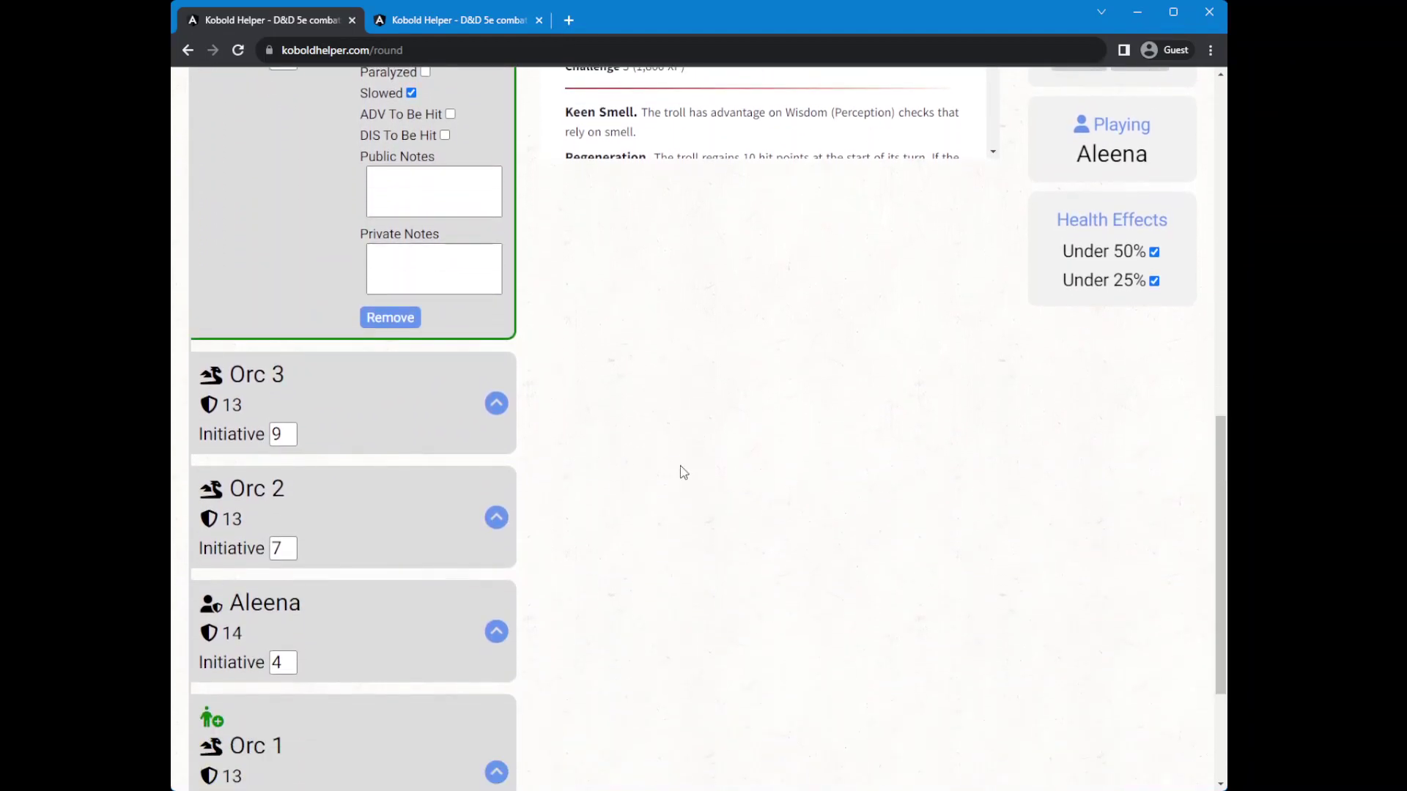
Apply 16 damage to Orc 3, leaving it at 4 of 20 hit points
click(495, 403)
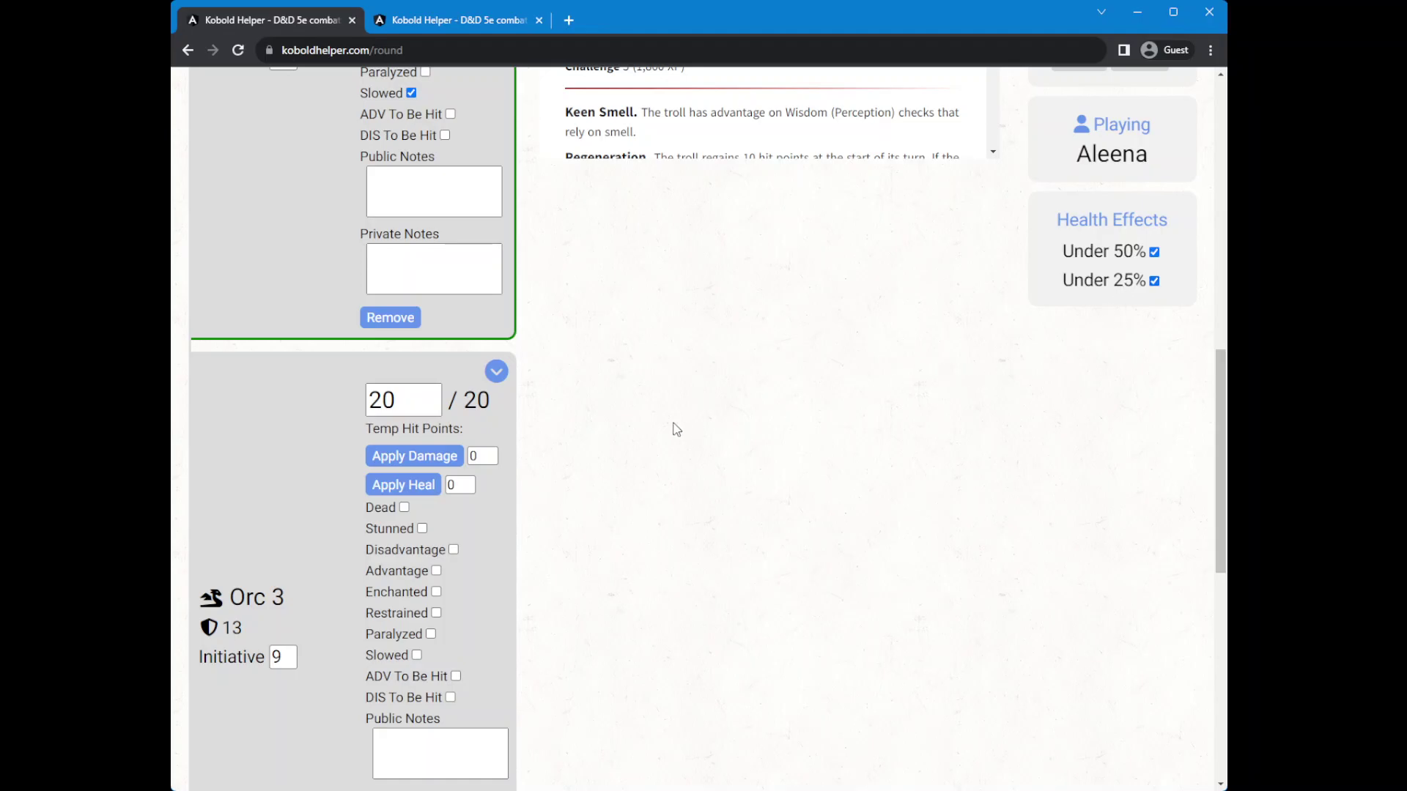
double_click(476, 456)
text(16)
click(414, 456)
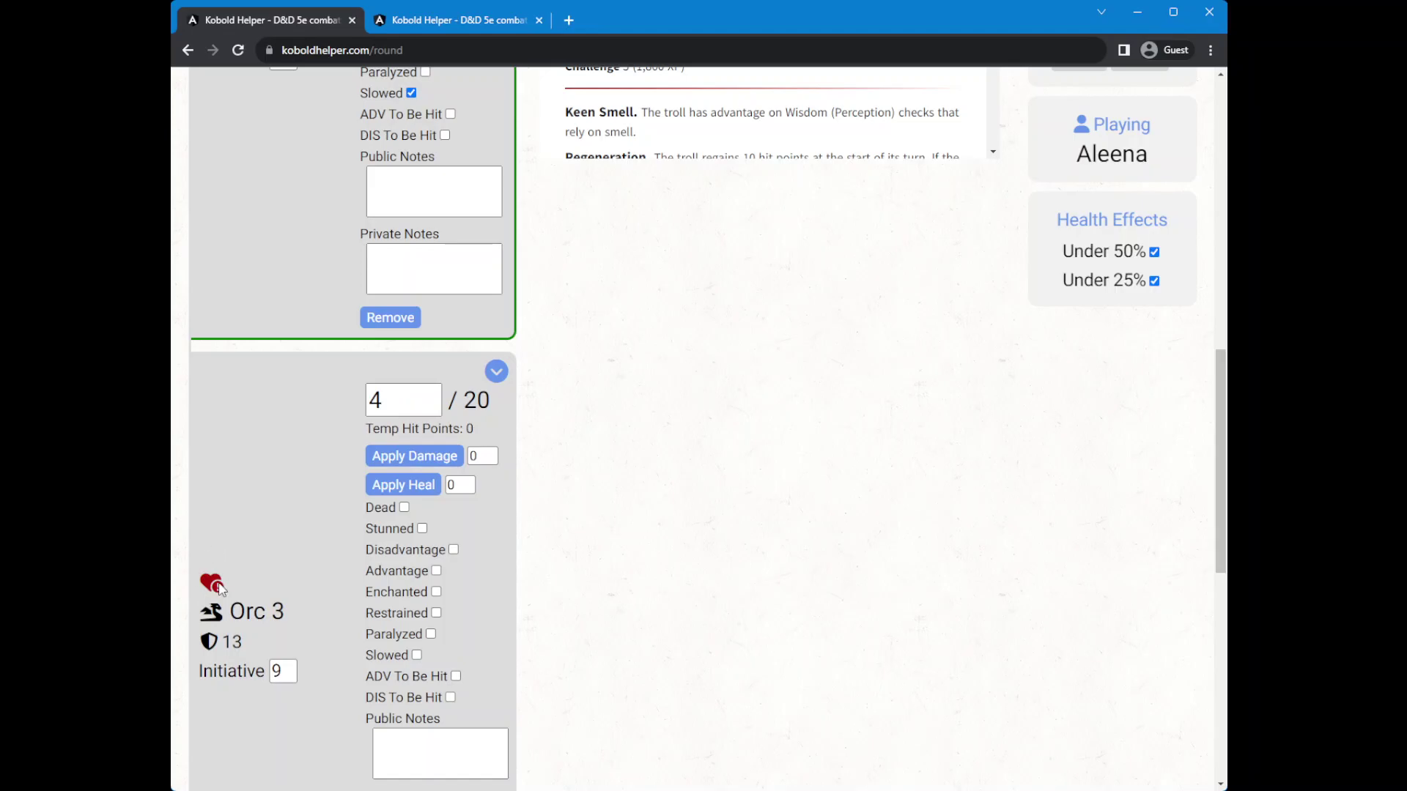
drag(1221, 461, 1222, 589)
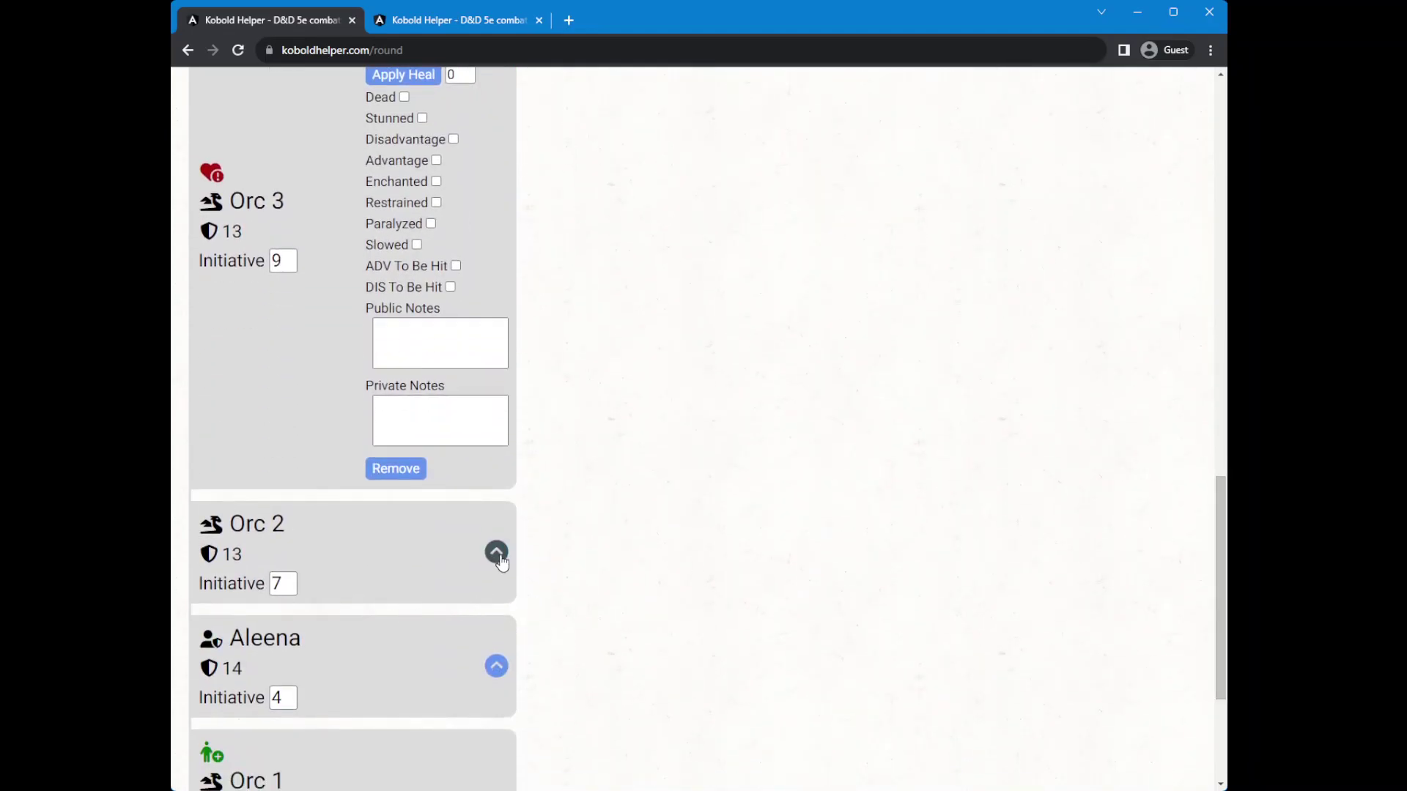
Apply 9 damage to Orc 2, leaving 6 of 15 hit points, and tick ADV To Be Hit
click(496, 551)
double_click(493, 604)
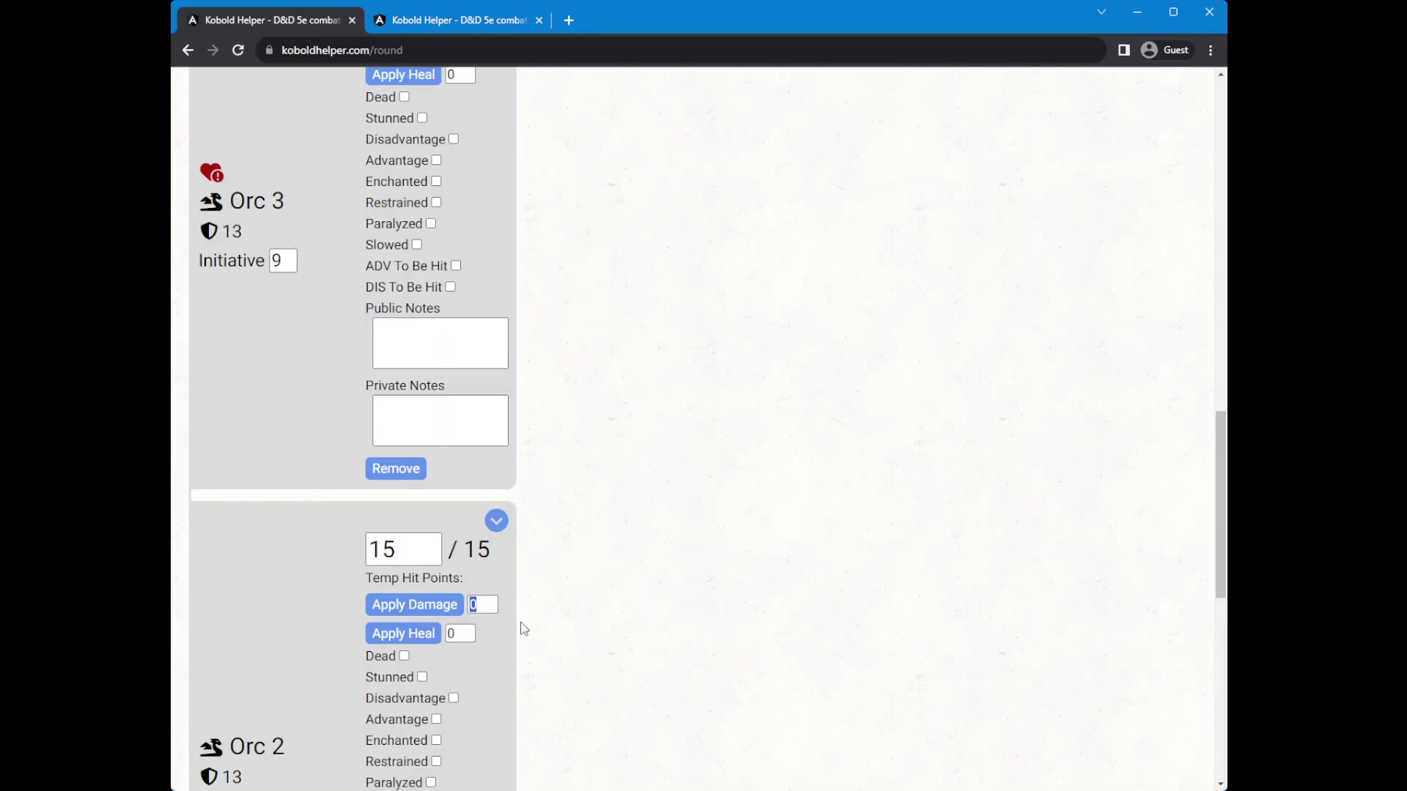
text(9)
click(414, 605)
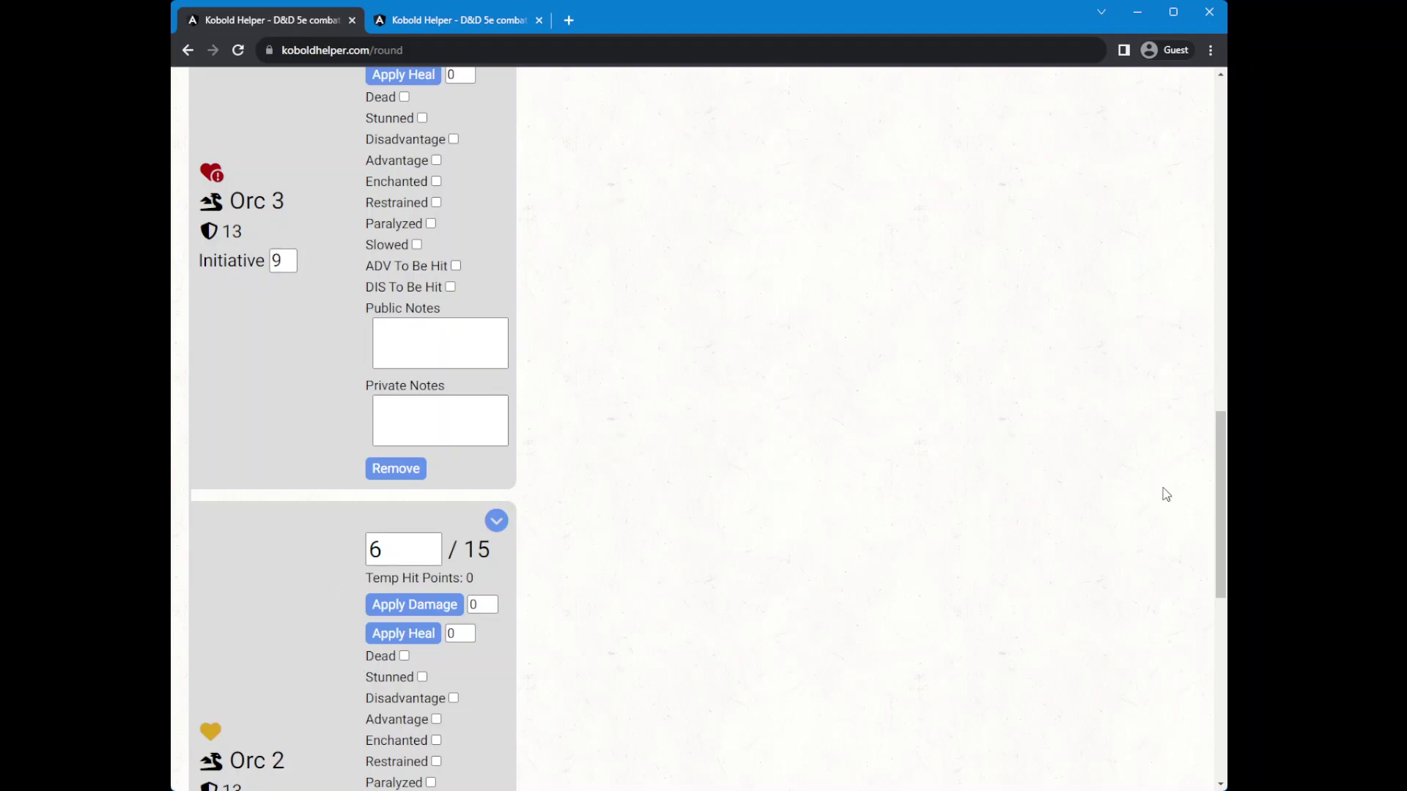
drag(1220, 488, 1220, 616)
click(456, 330)
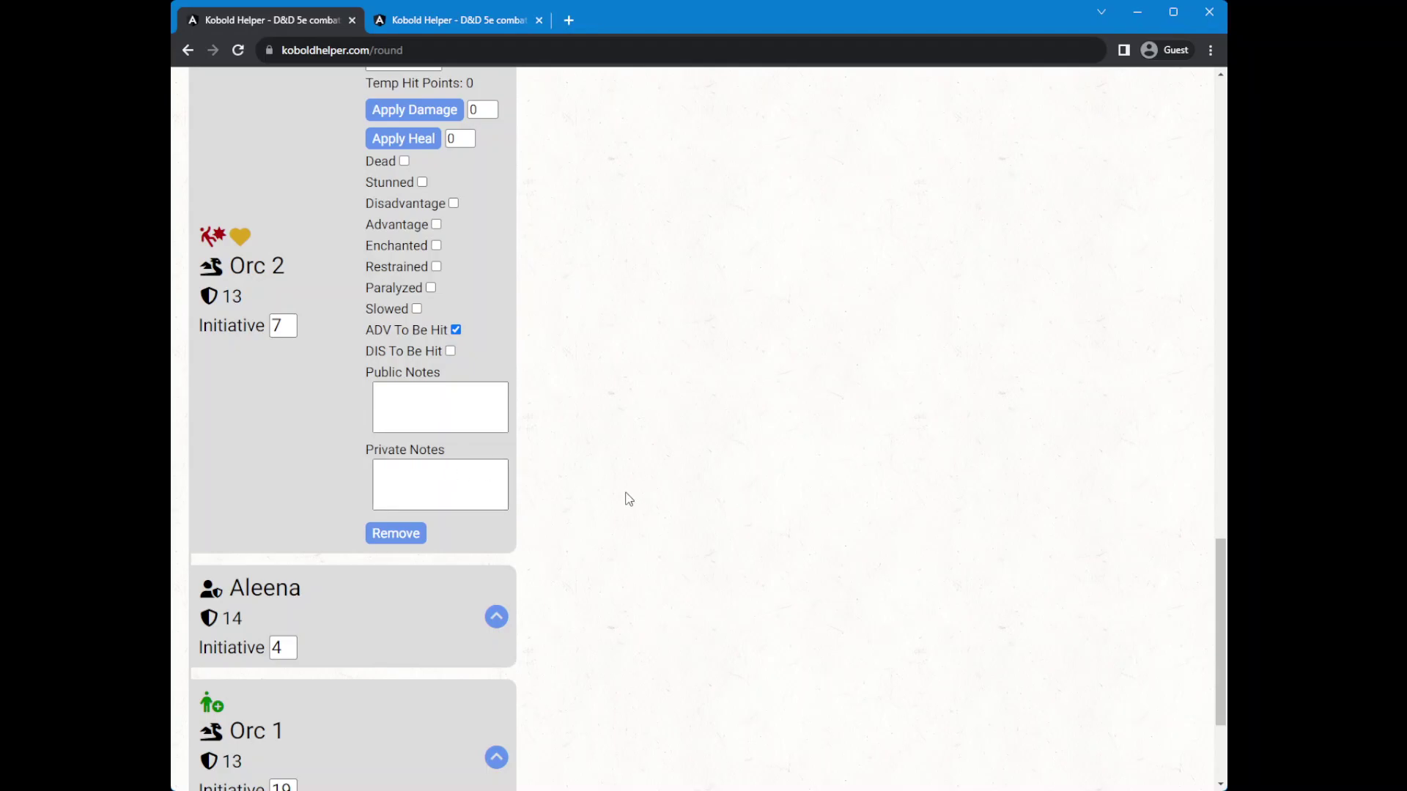
Give Orc 2 the private note 'Has axe +1'
click(464, 483)
text(Has )
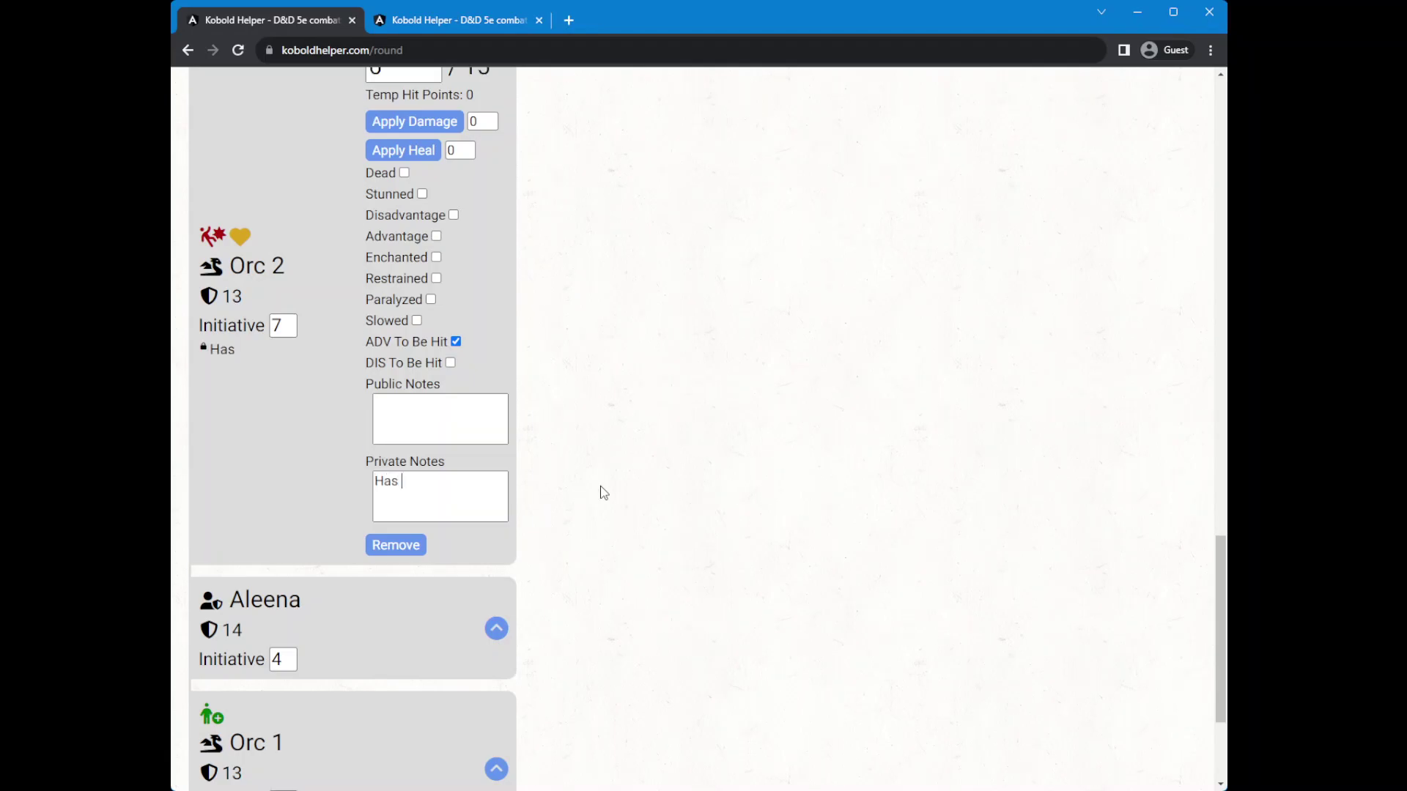
text(axe +)
drag(1221, 550, 1224, 620)
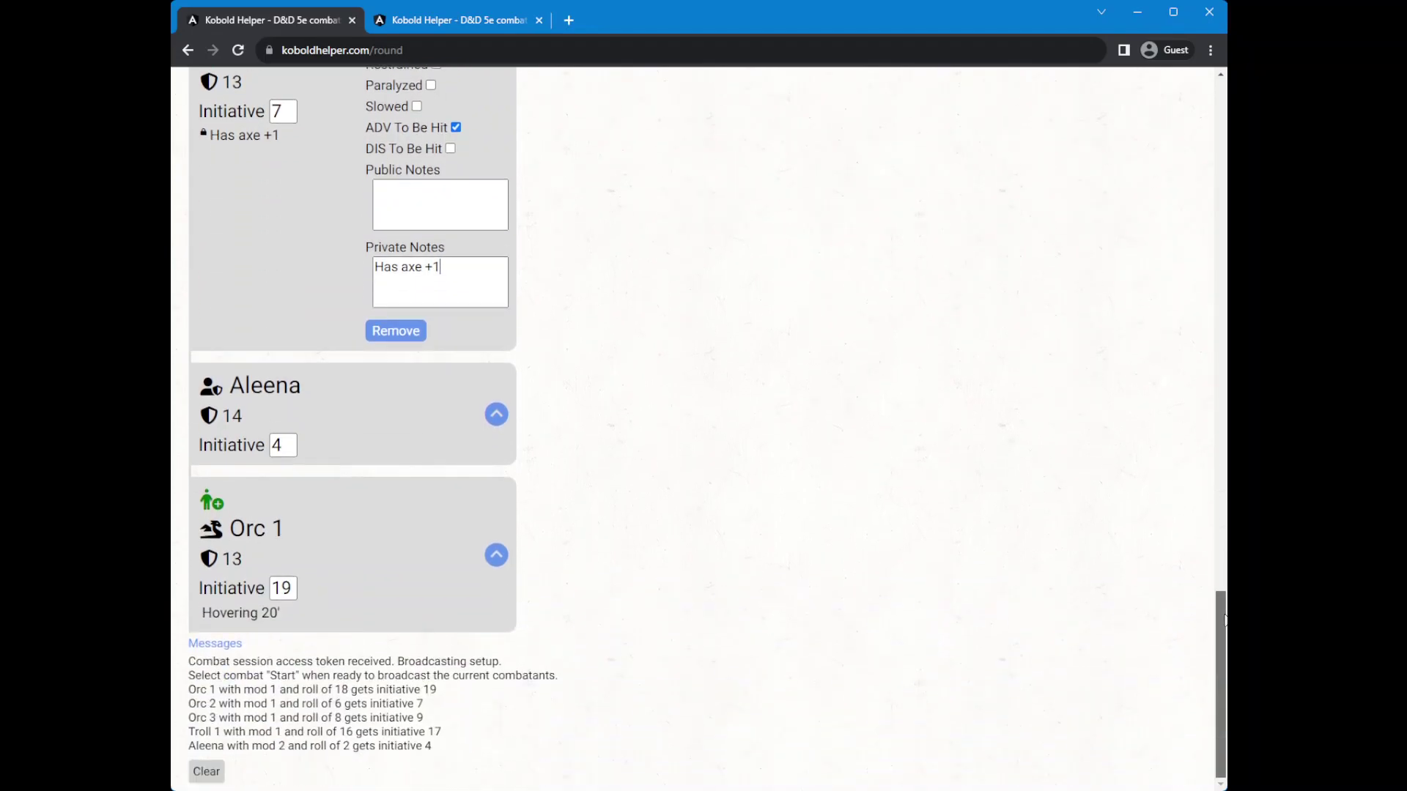
Apply 16 damage to Orc 1, dropping it to -1 of 15, and toggle Dead off and back on
click(496, 554)
drag(1220, 537, 1221, 610)
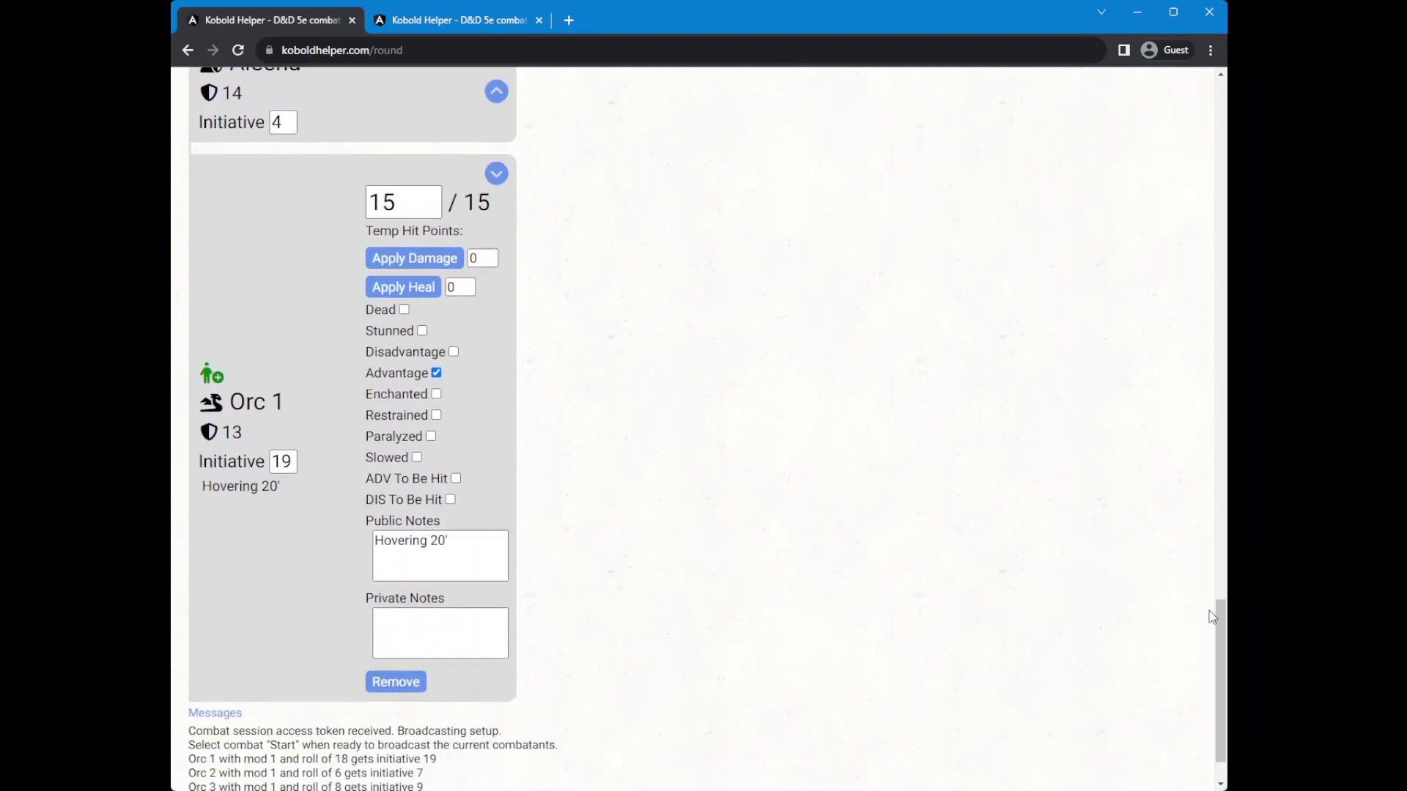
double_click(471, 258)
text(16)
click(415, 258)
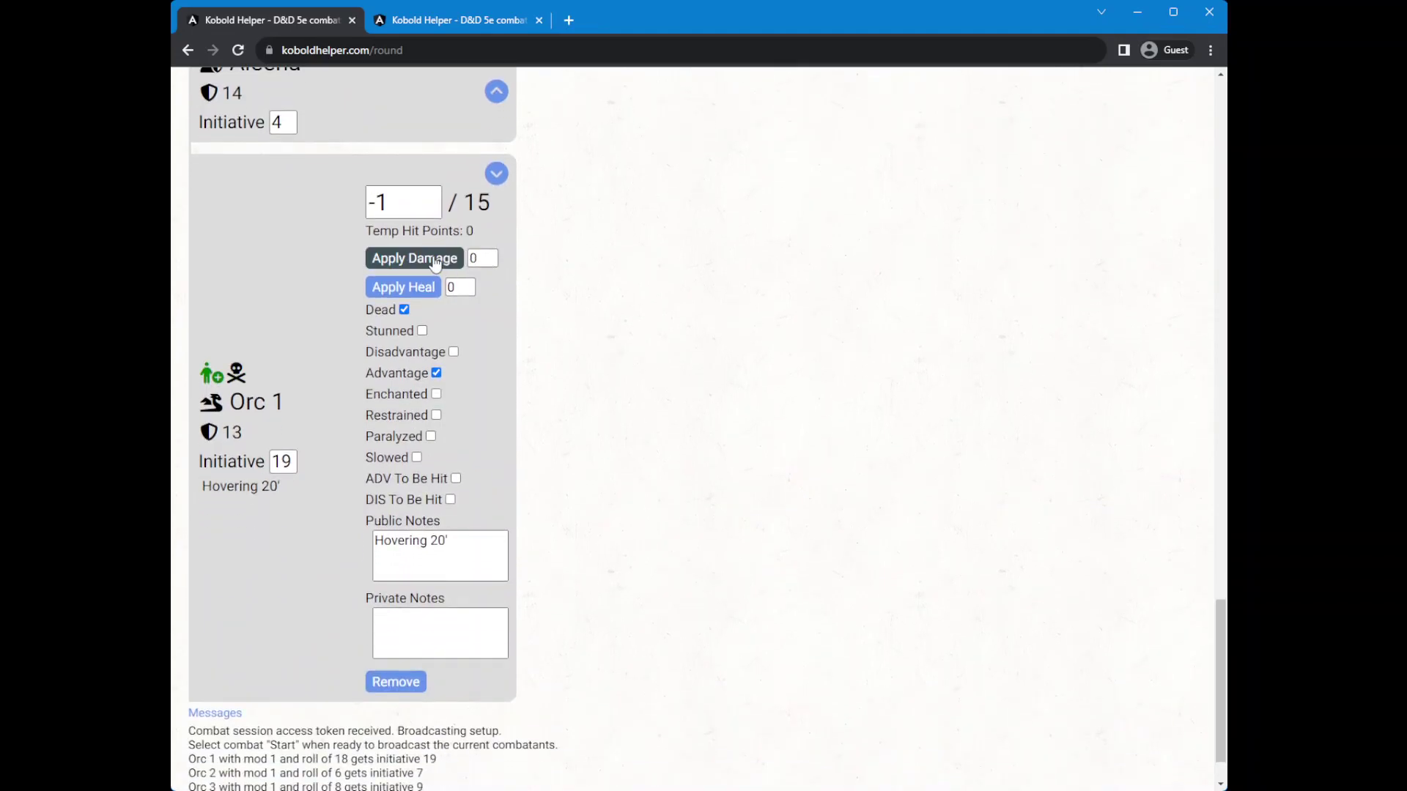
click(406, 312)
click(405, 310)
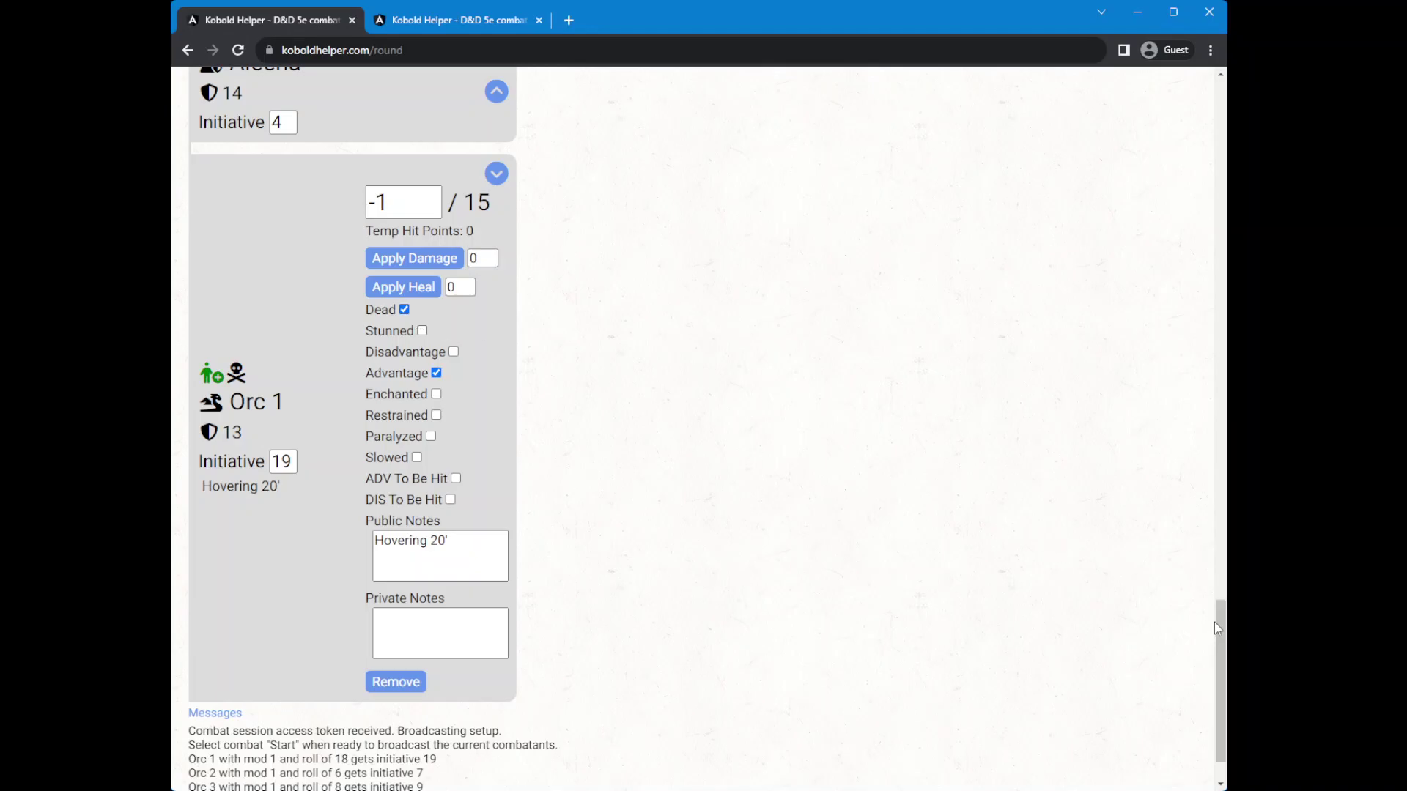
Give Aleena the Disadvantage condition
drag(1218, 622, 1218, 468)
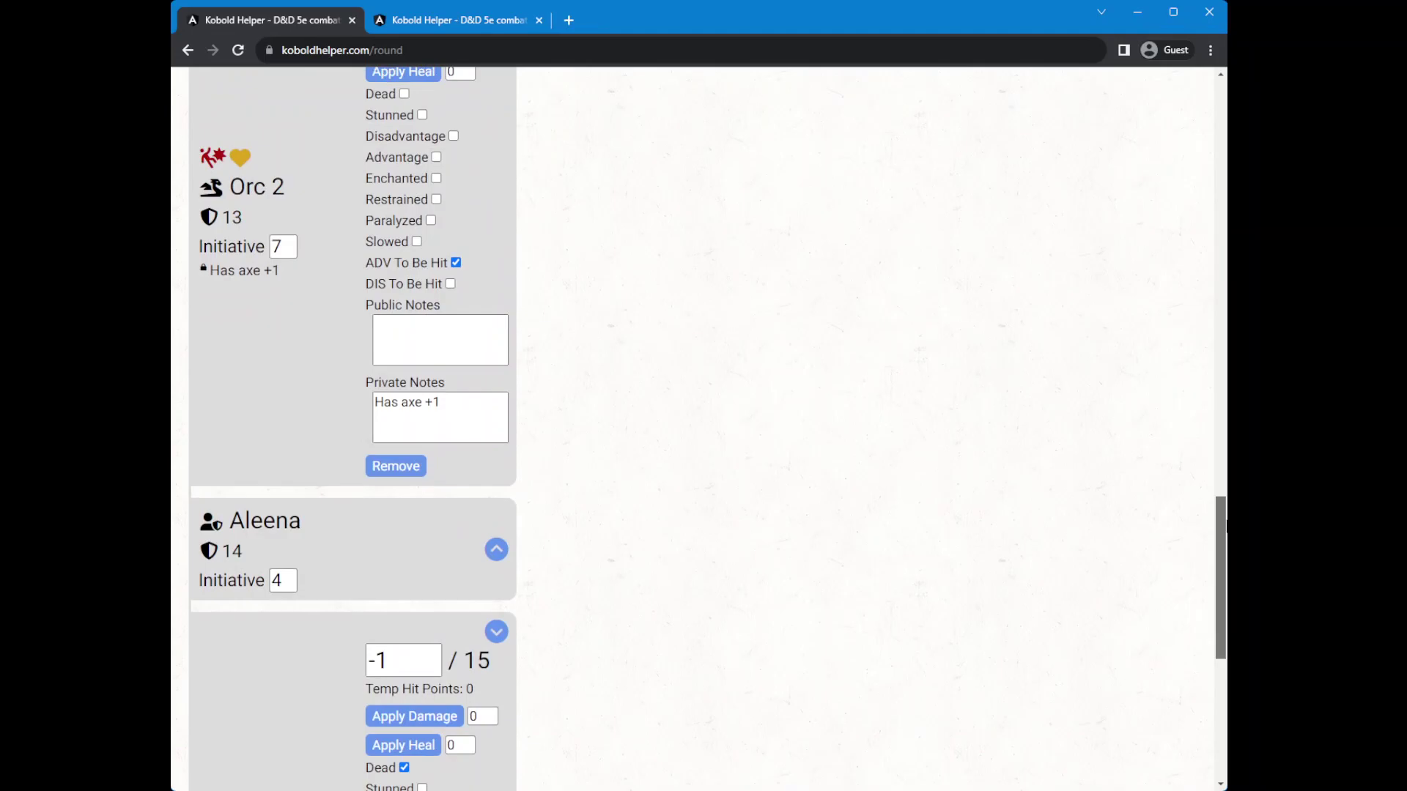
click(505, 545)
drag(1217, 531, 1215, 583)
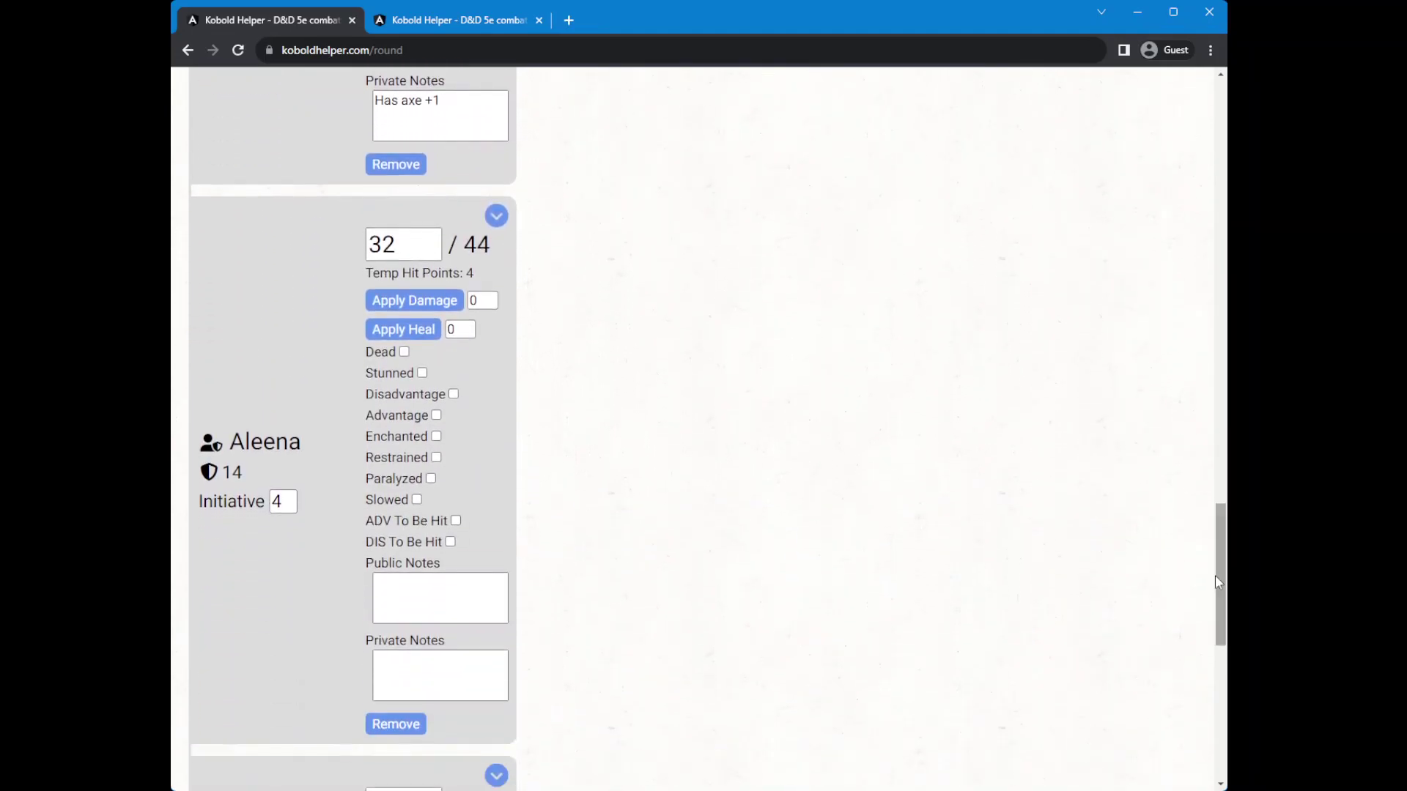
click(453, 394)
drag(1220, 576, 1221, 198)
scroll(733, 440, down, 2)
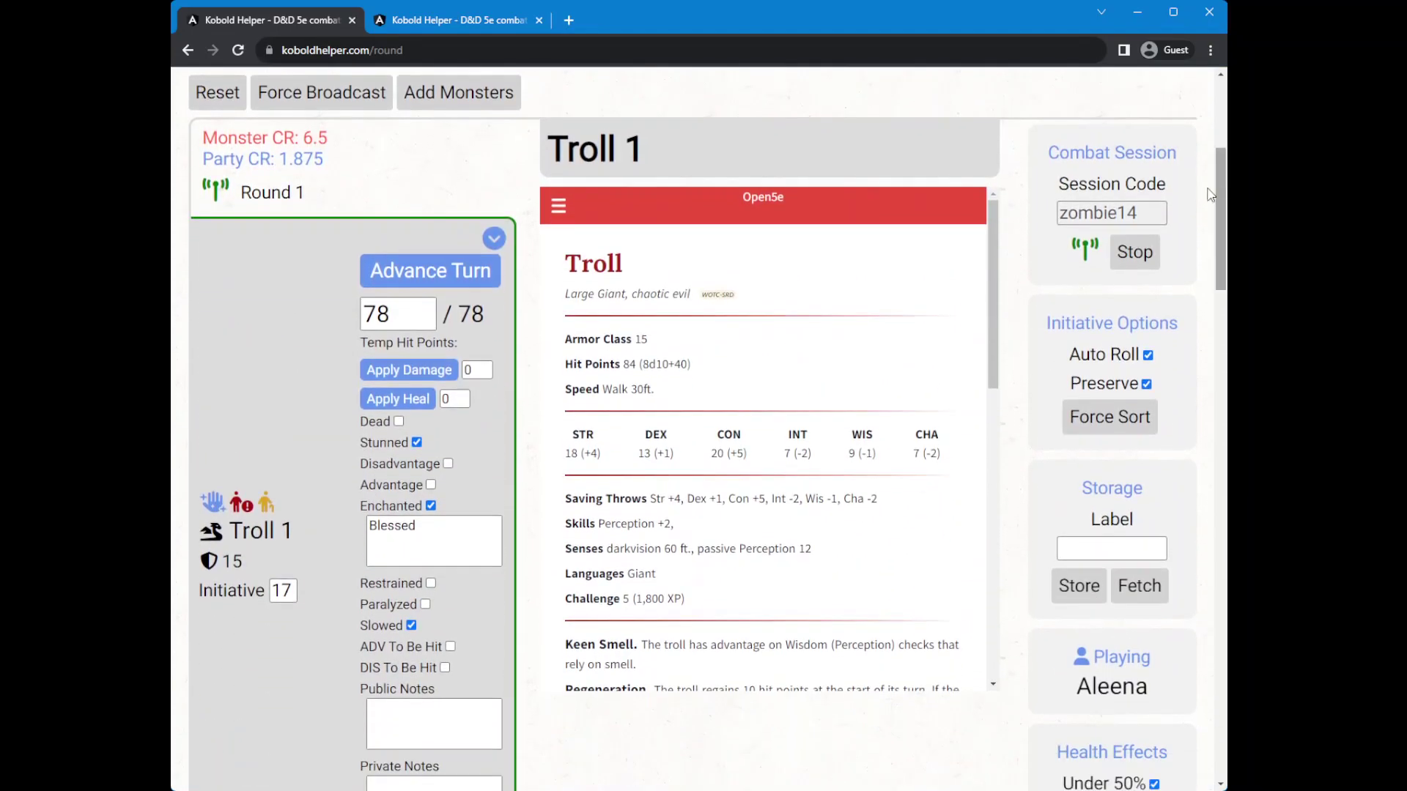
Advance the turn from Troll 1 to Orc 3 and preview it in the player view
click(429, 272)
click(321, 92)
click(421, 19)
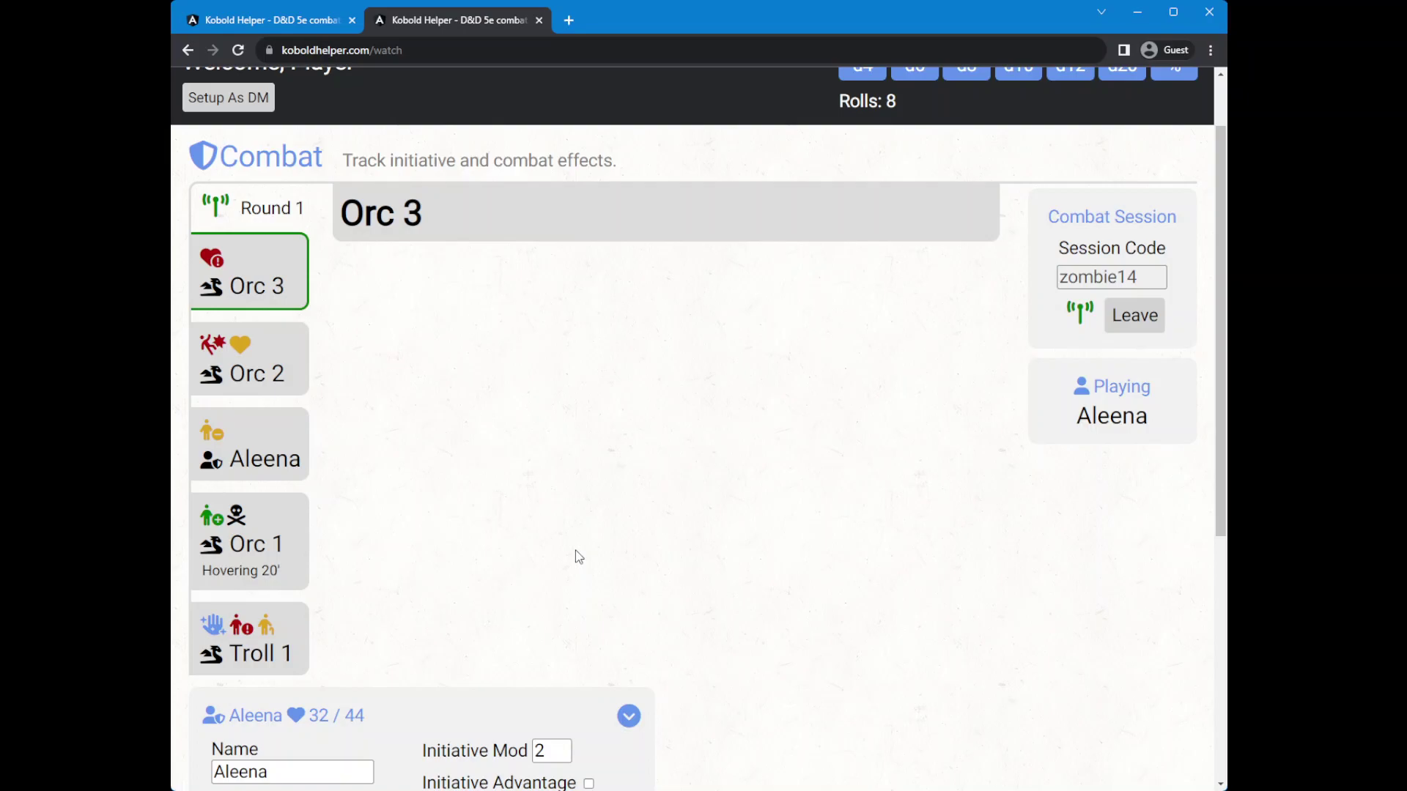
click(301, 22)
Advance the turn through Orc 2 to Aleena and show her Disadvantage turn in the player view
click(460, 269)
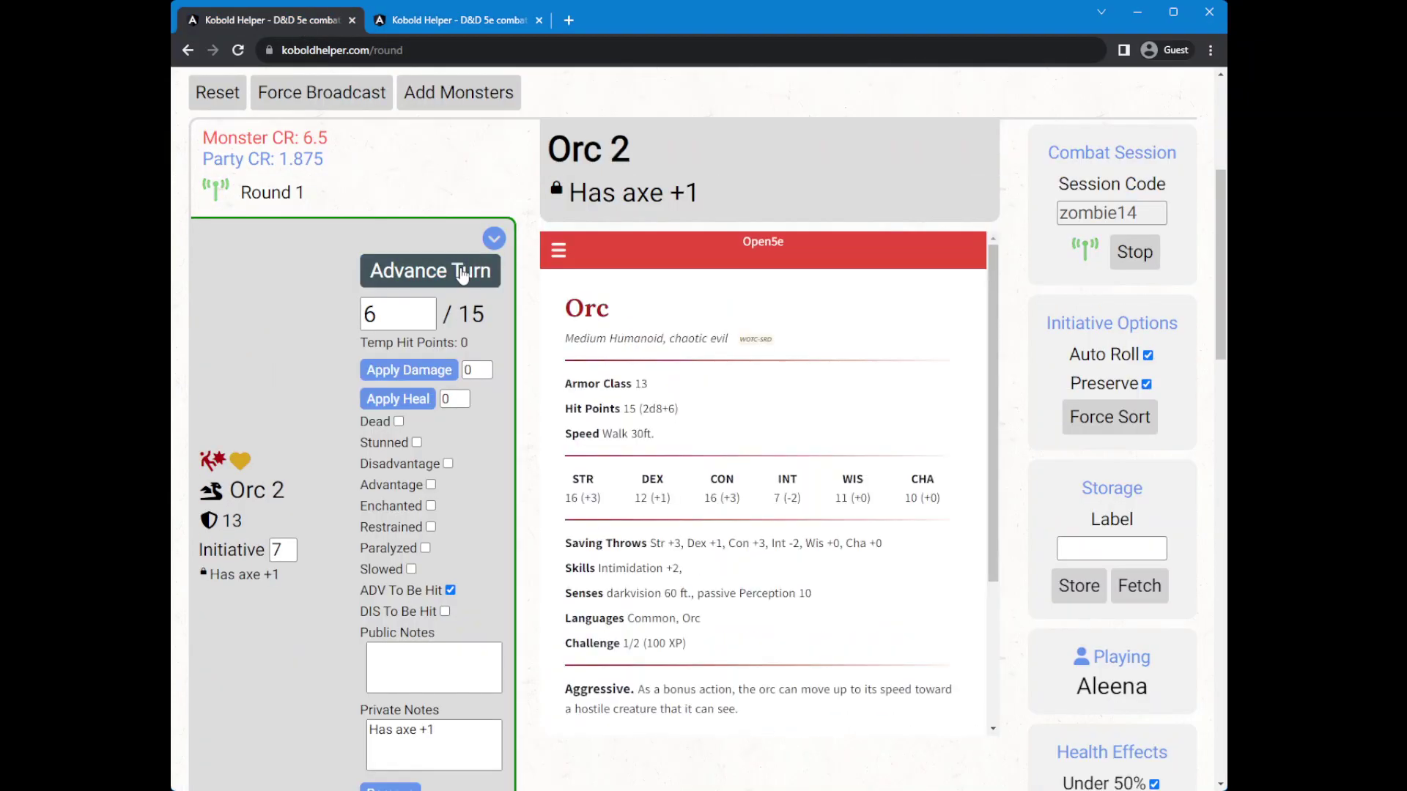
click(461, 273)
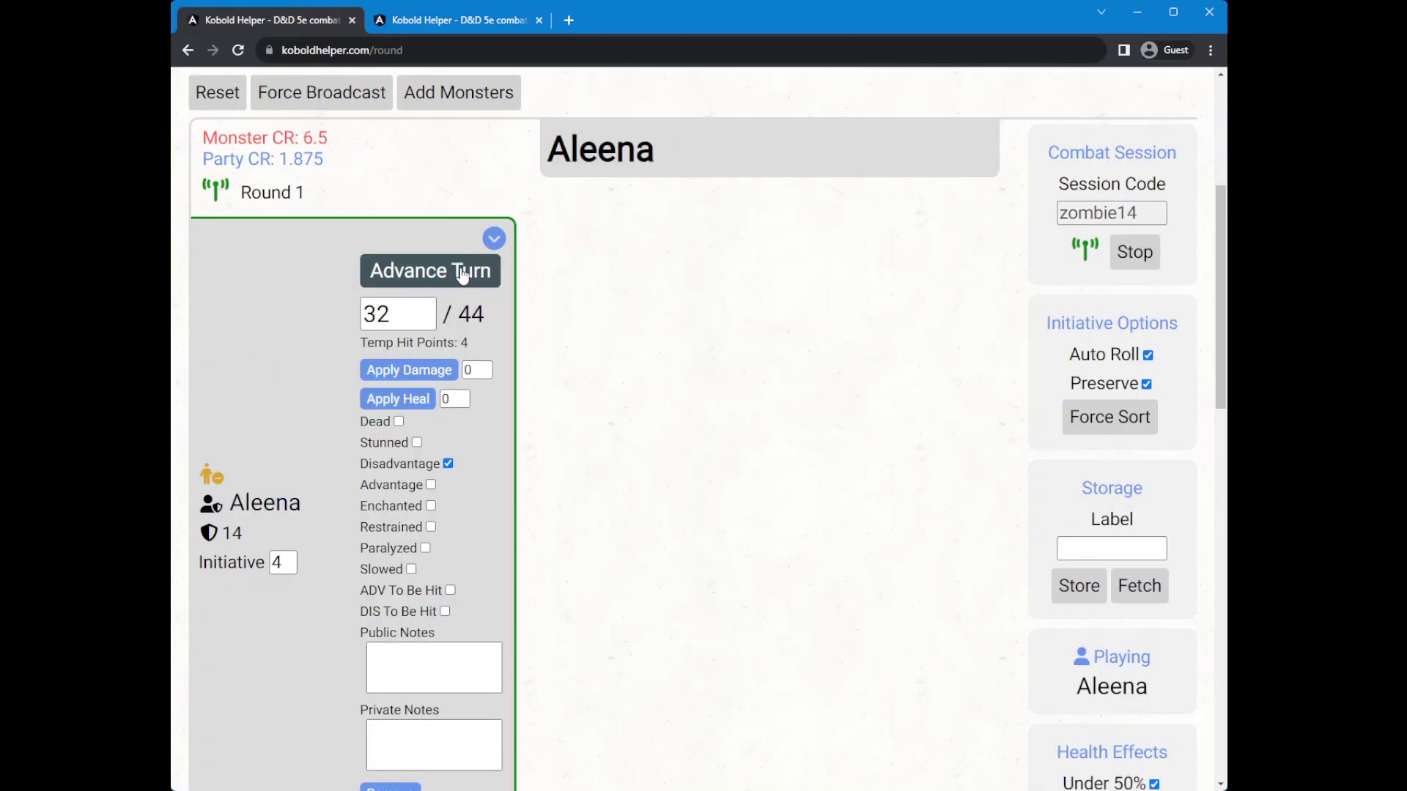
click(445, 24)
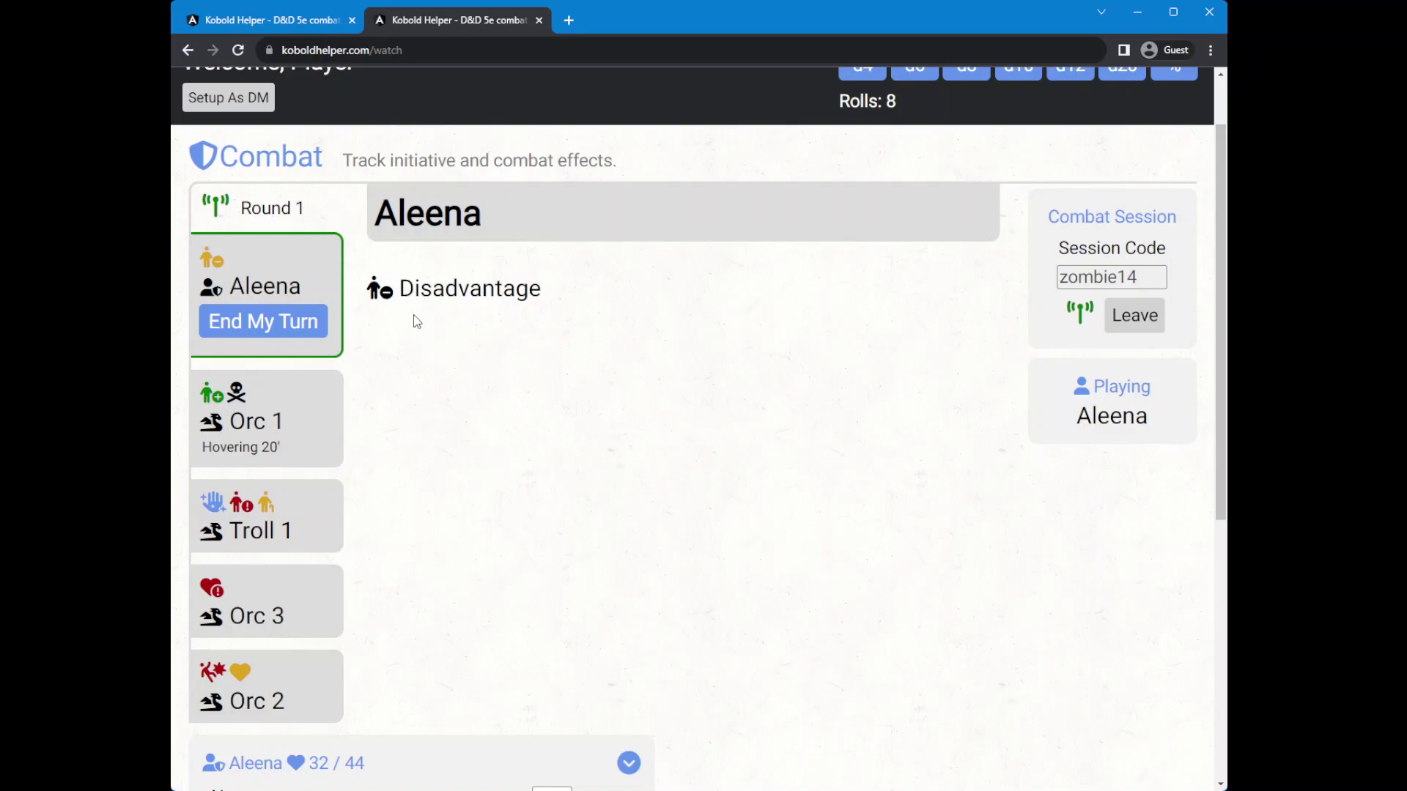
End Aleena's turn to start Round 2 on Orc 1, then return to the top of the DM tracker
click(287, 320)
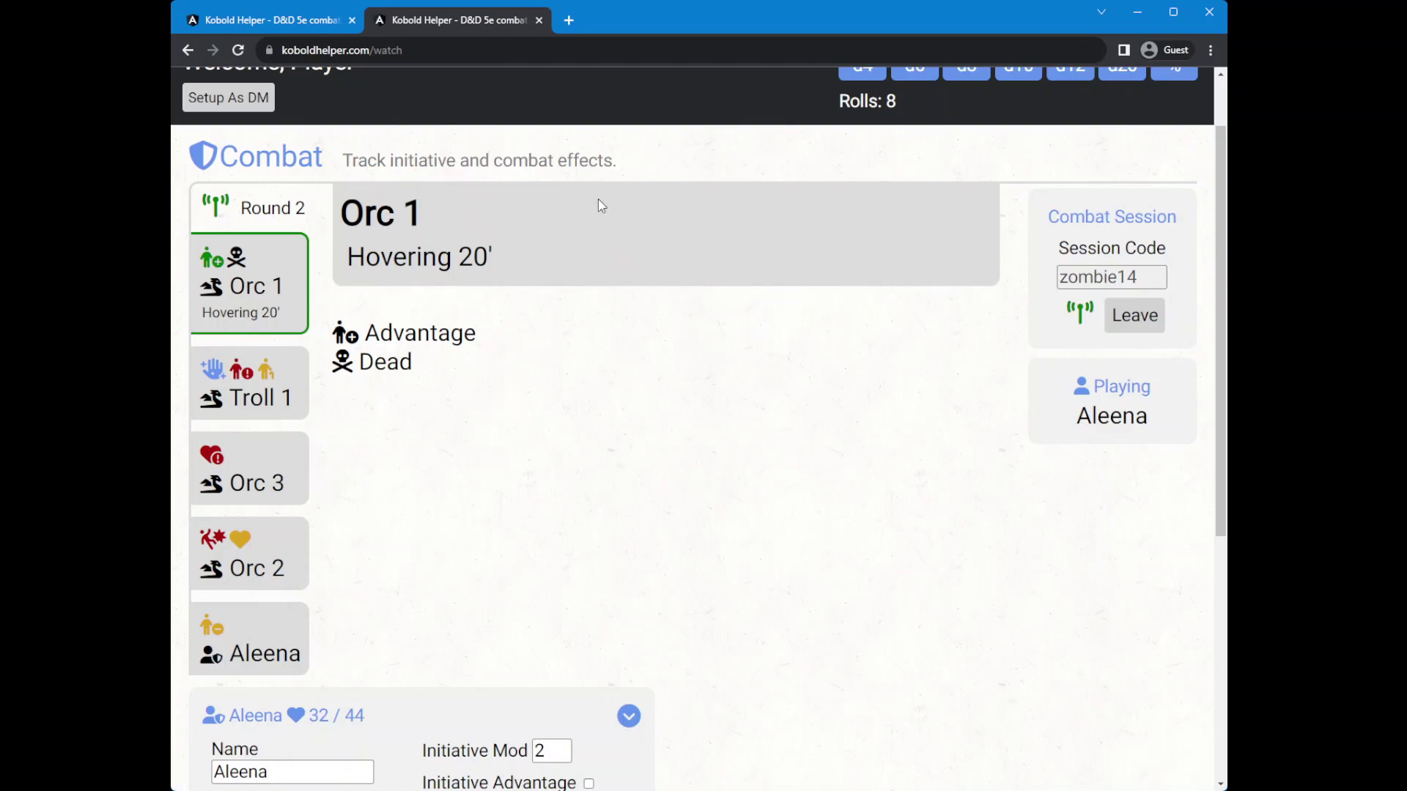
click(302, 20)
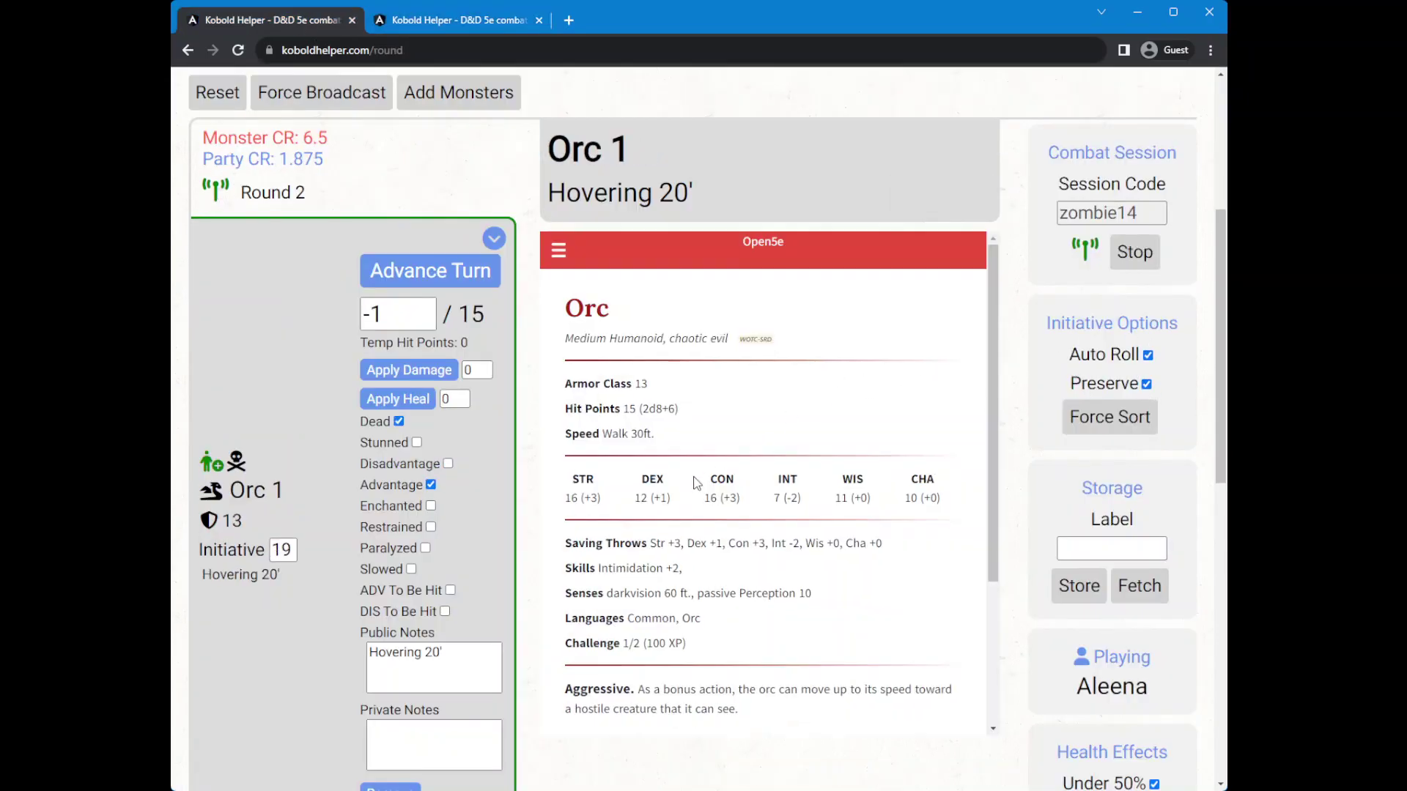
scroll(1223, 371, up, 3)
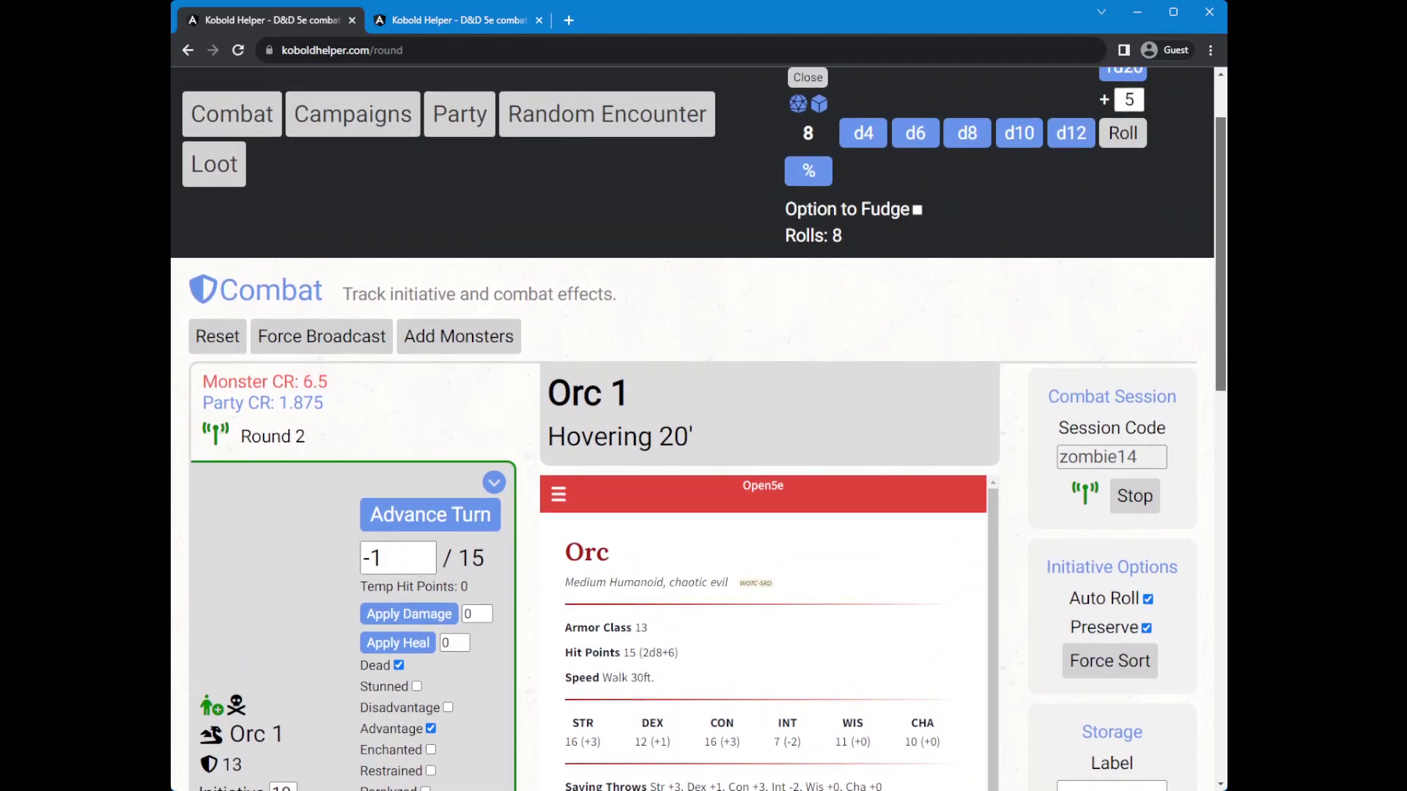
scroll(1221, 372, up, 1)
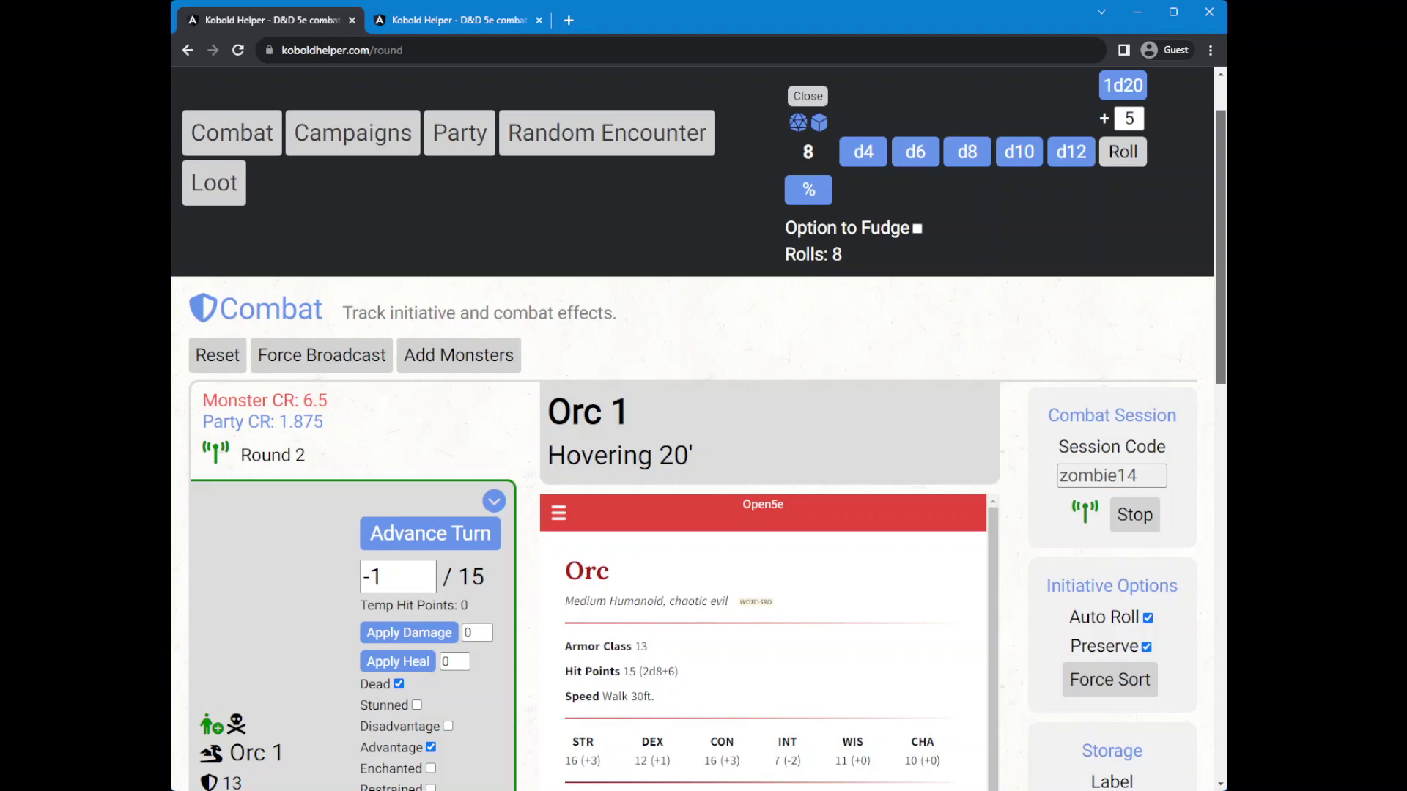
scroll(1221, 371, down, 4)
scroll(1221, 371, up, 5)
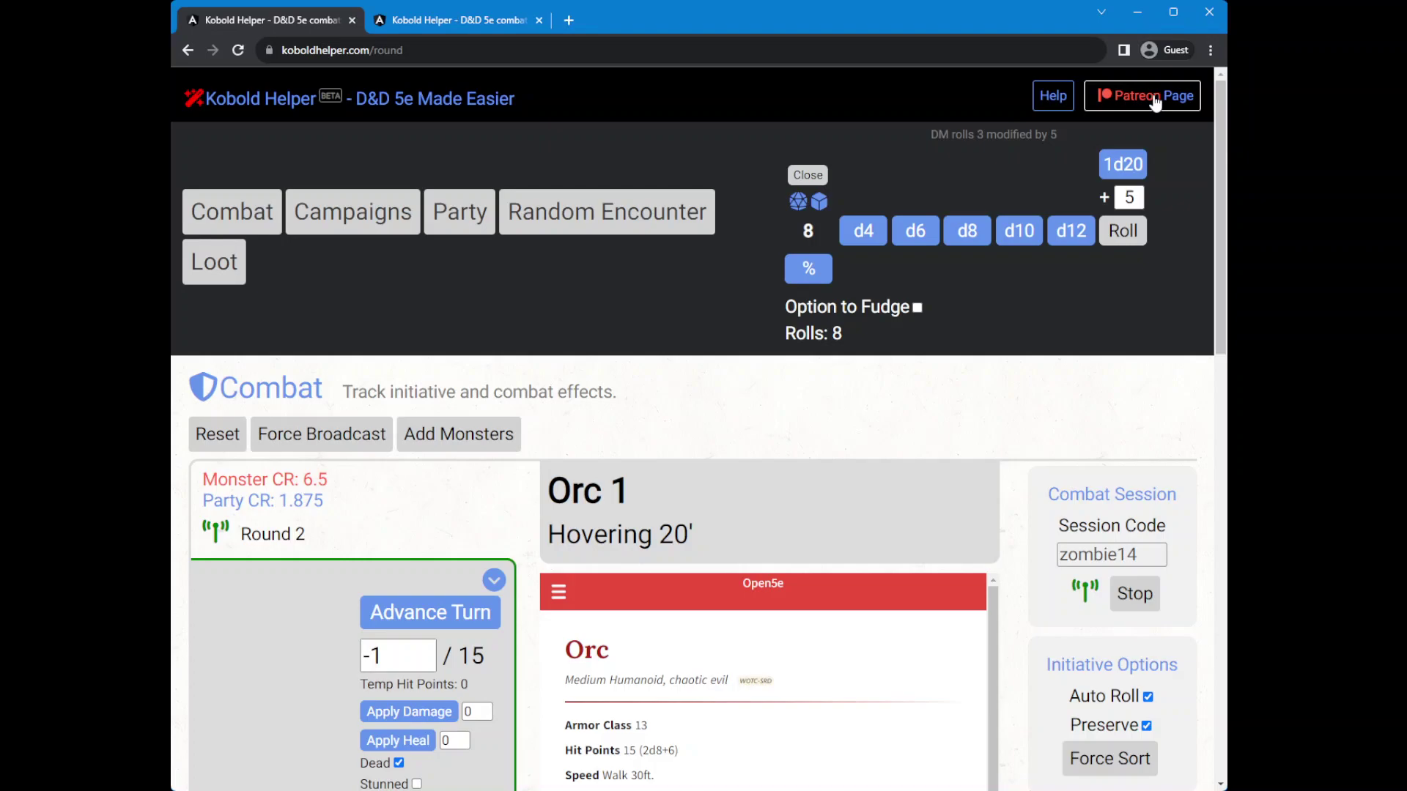
Open the Help page showing version 2023.7.30.1
click(1052, 103)
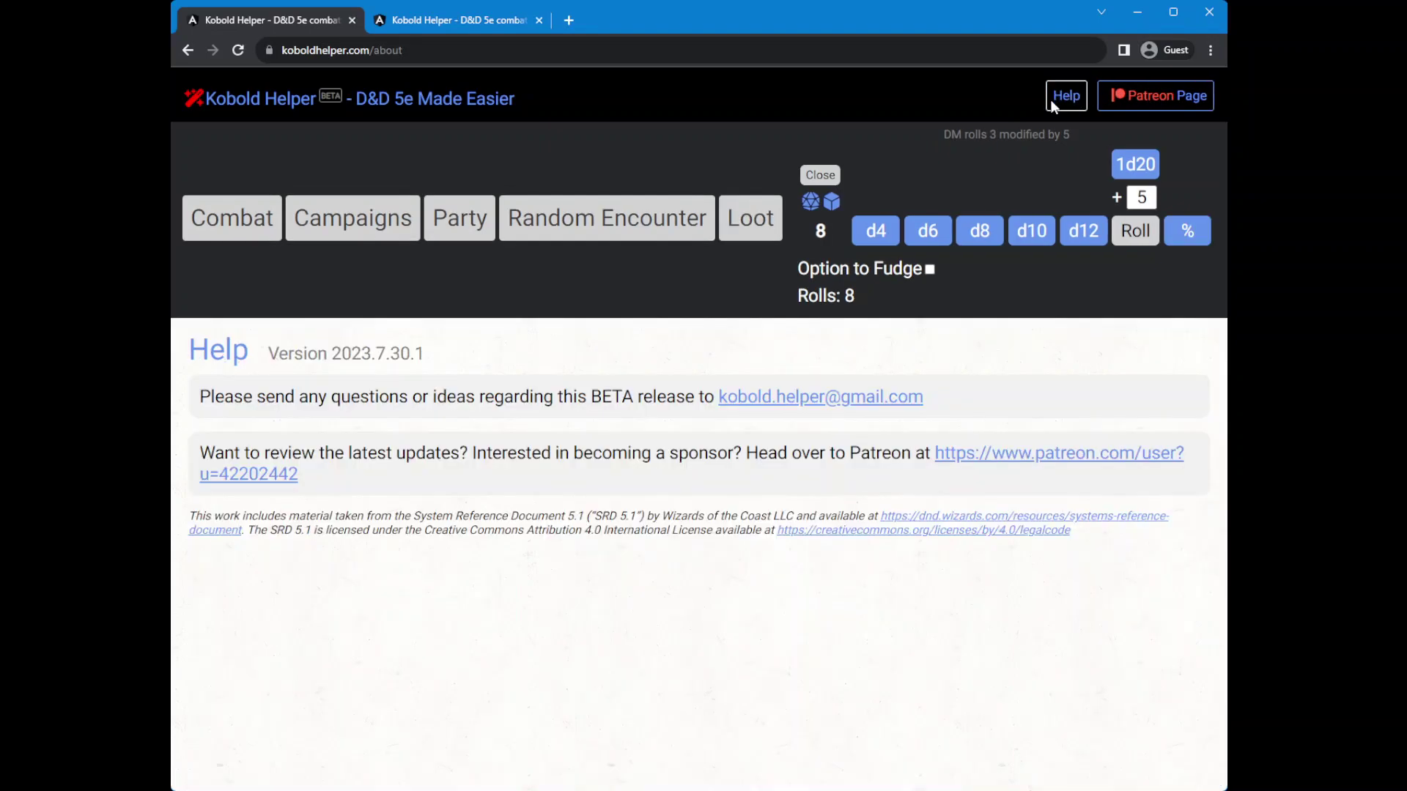